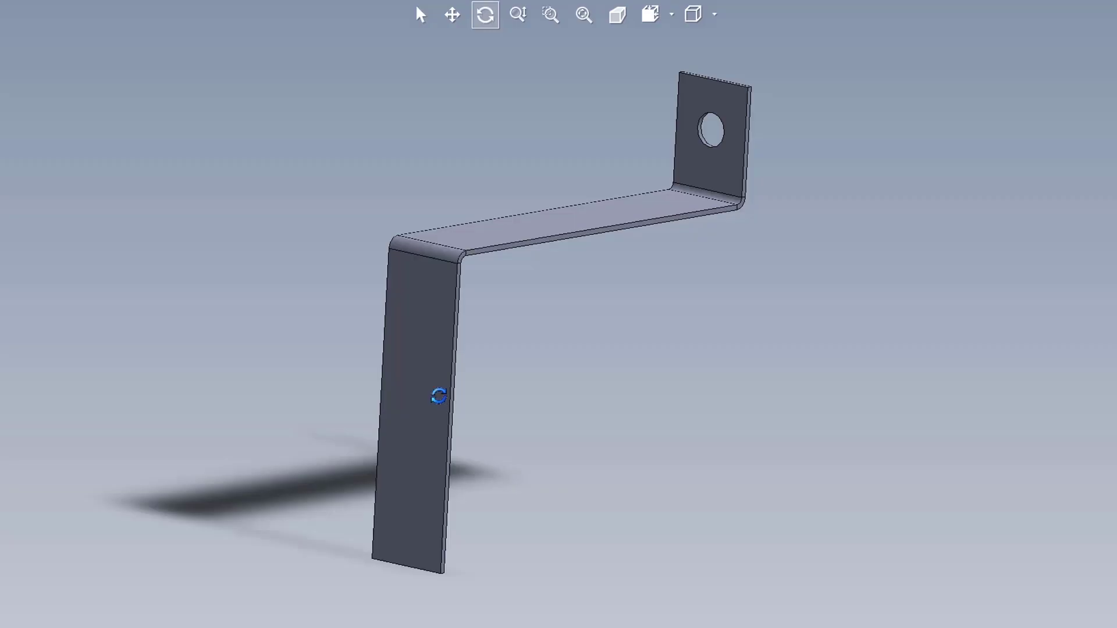
# Step: Preview the saved L Bracket by Front - Bottom demo and orbit the chassis to view it
pyautogui.moveTo(439, 394); pyautogui.dragTo(242, 383)
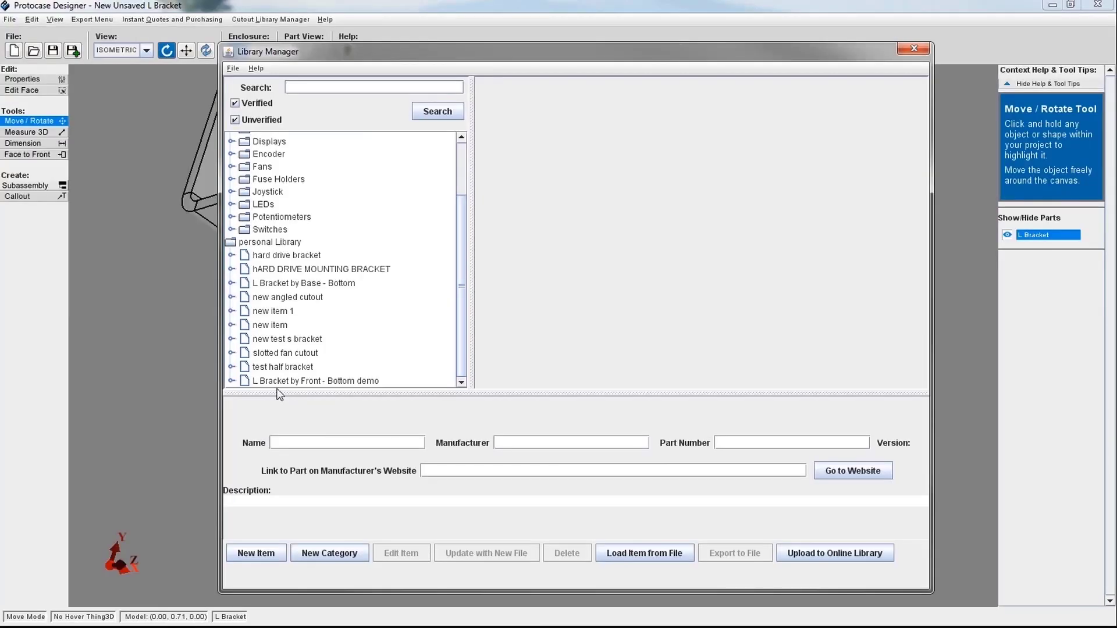
pyautogui.click(265, 382)
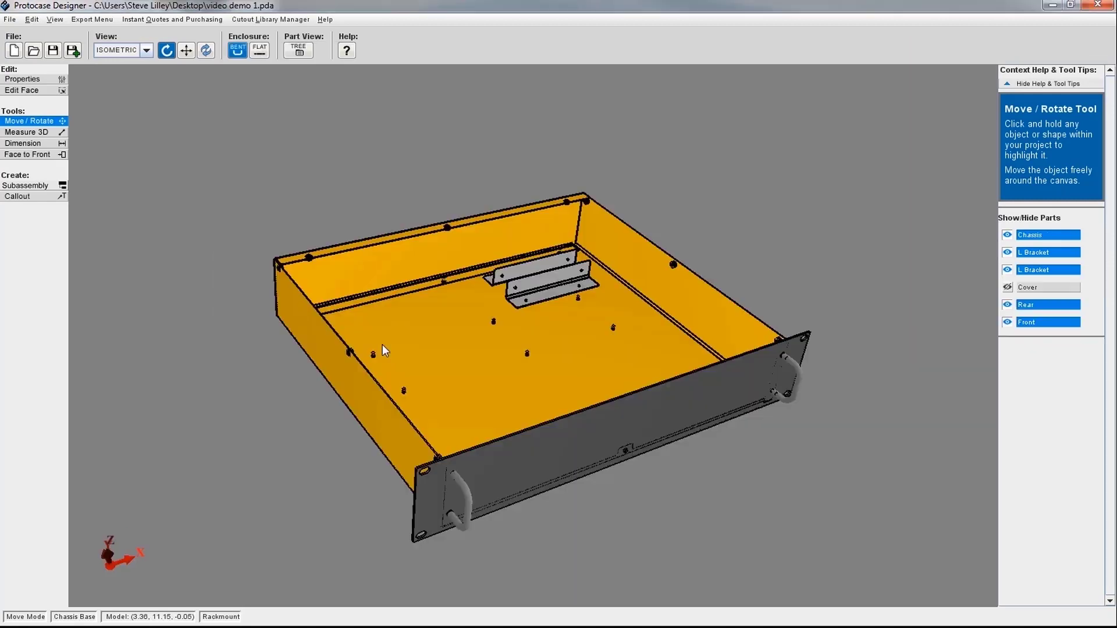
pyautogui.moveTo(382, 343); pyautogui.dragTo(434, 355)
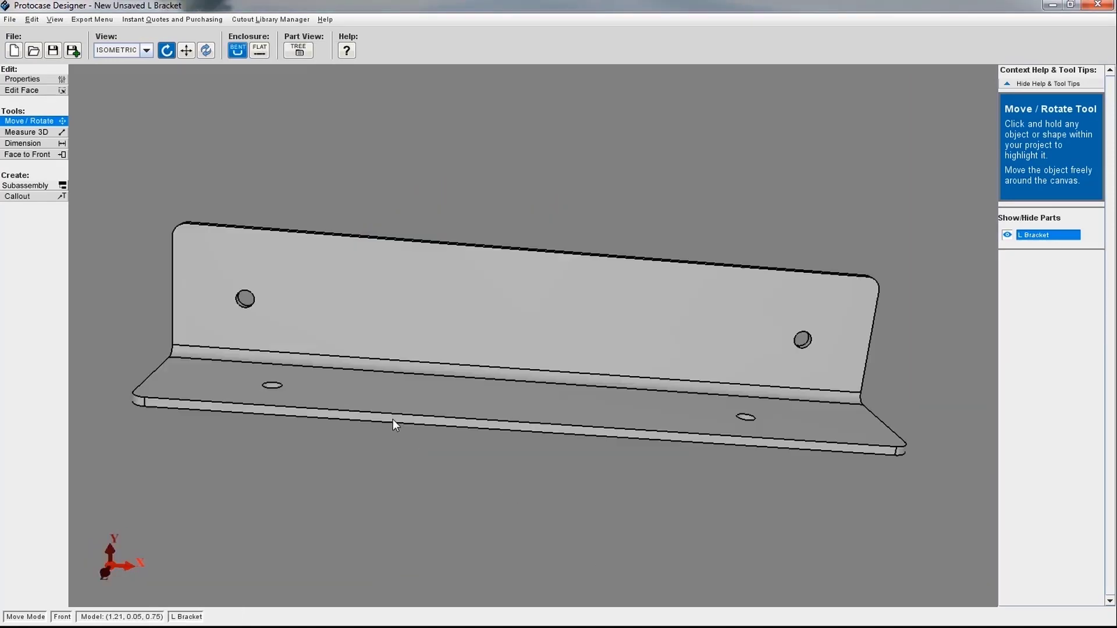
pyautogui.moveTo(392, 419)
pyautogui.mouseDown()
pyautogui.moveTo(421, 419)
pyautogui.moveTo(380, 429)
pyautogui.mouseUp()
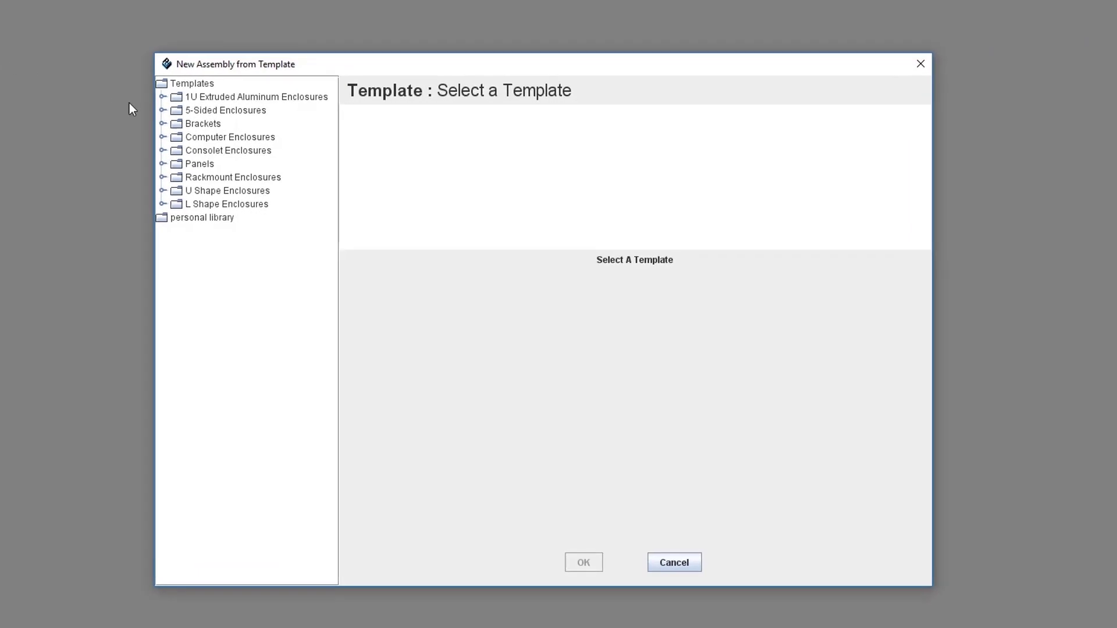
# Step: Create an L Bracket from the Brackets templates in Aluminum (5052) with Aero Yellow, High Gloss finish
pyautogui.doubleClick(197, 124)
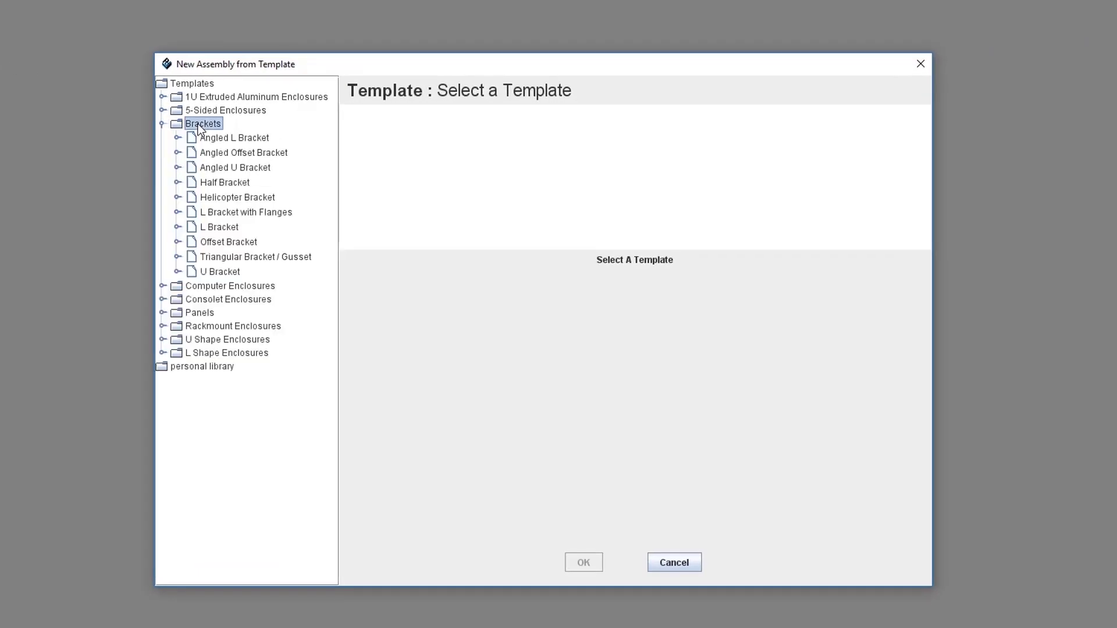
pyautogui.click(219, 228)
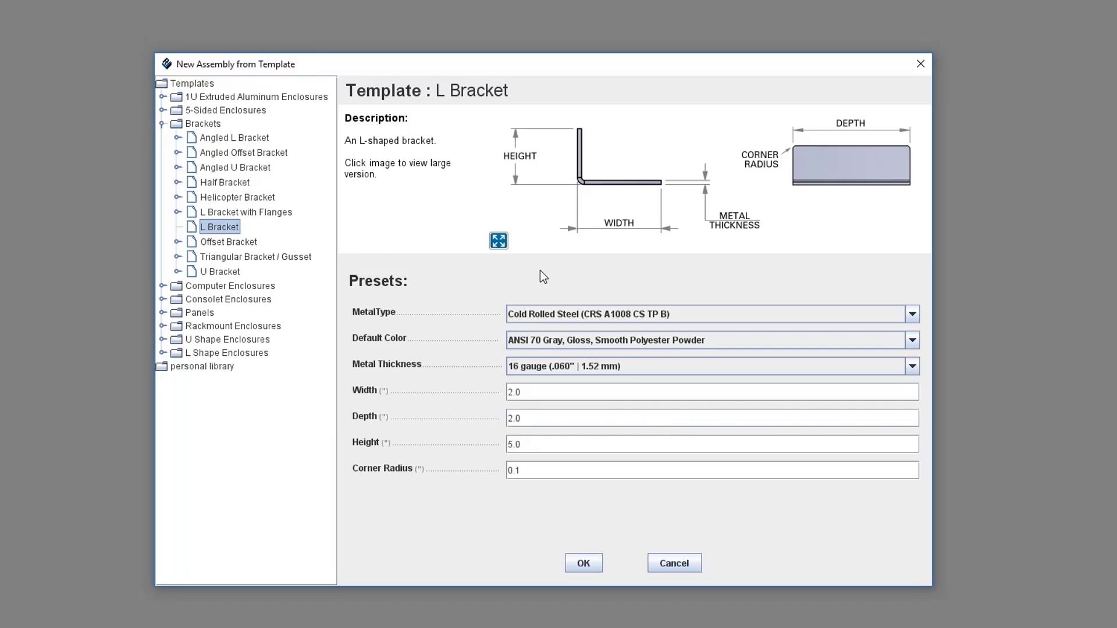
pyautogui.click(580, 315)
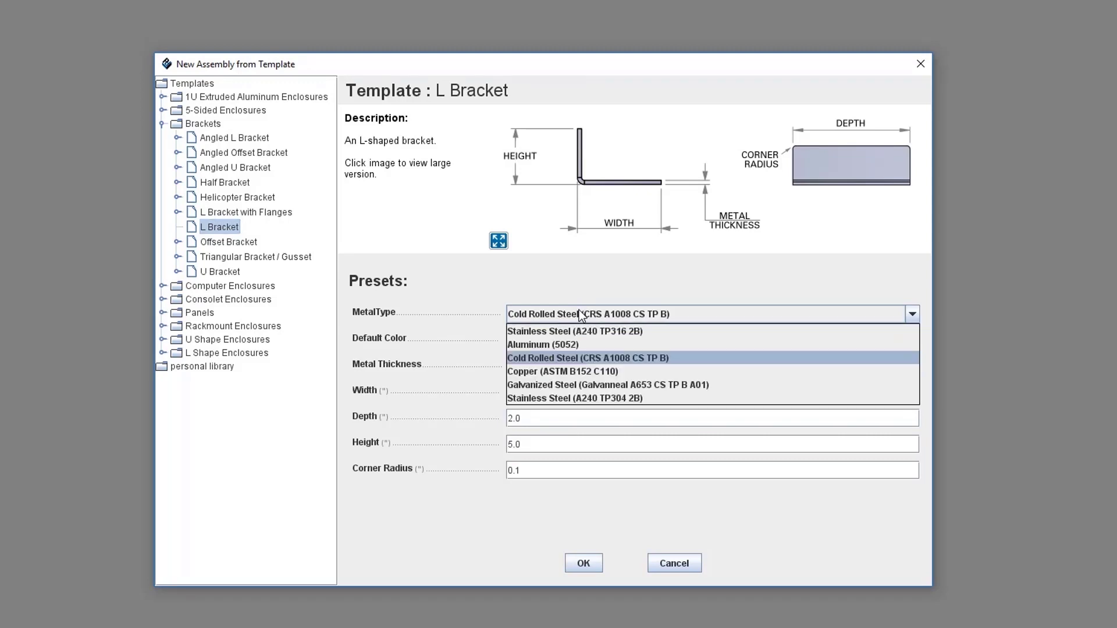
pyautogui.click(578, 344)
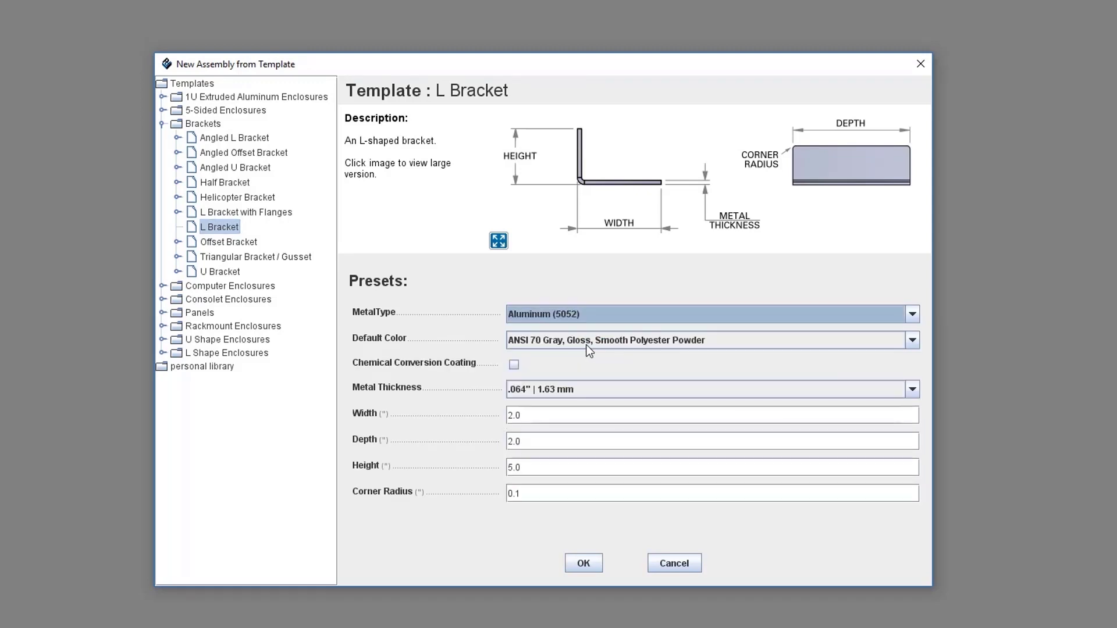
pyautogui.click(591, 345)
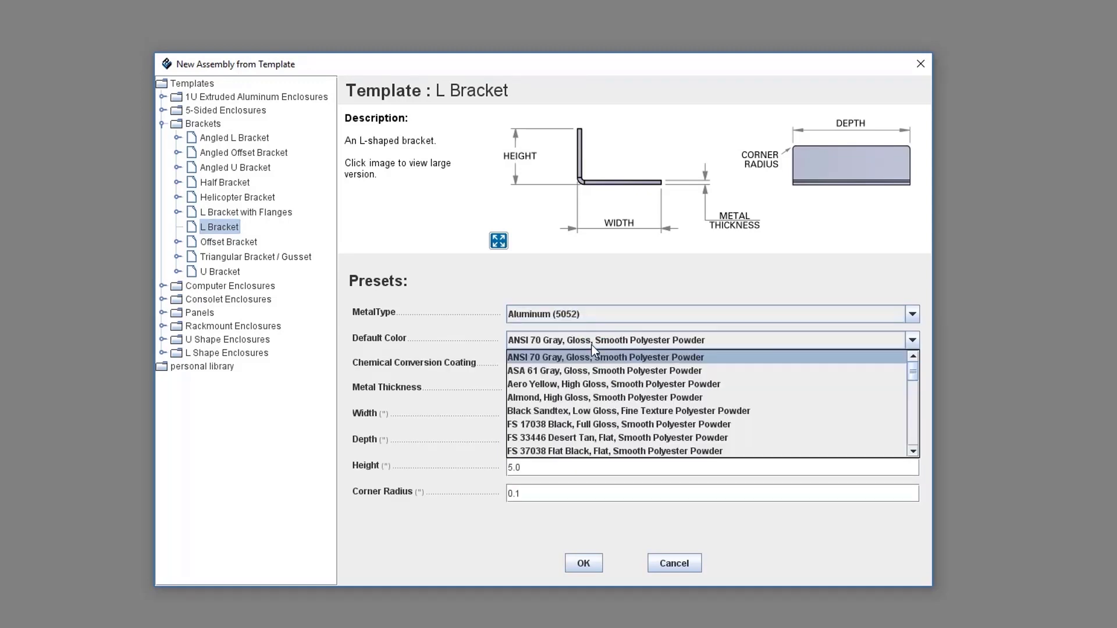
pyautogui.click(597, 385)
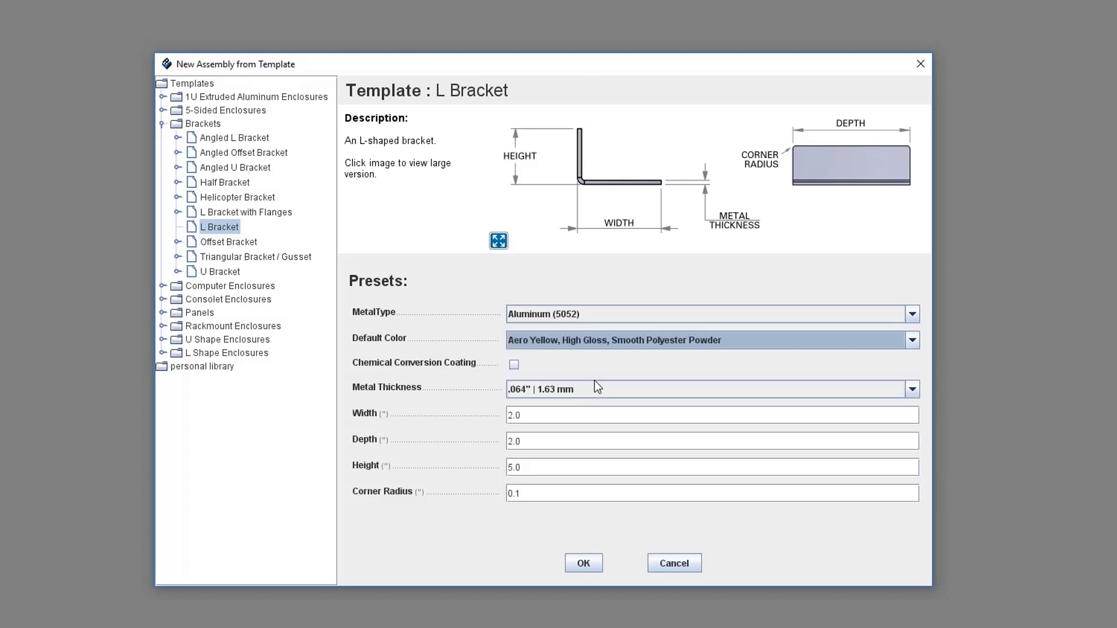
pyautogui.click(583, 562)
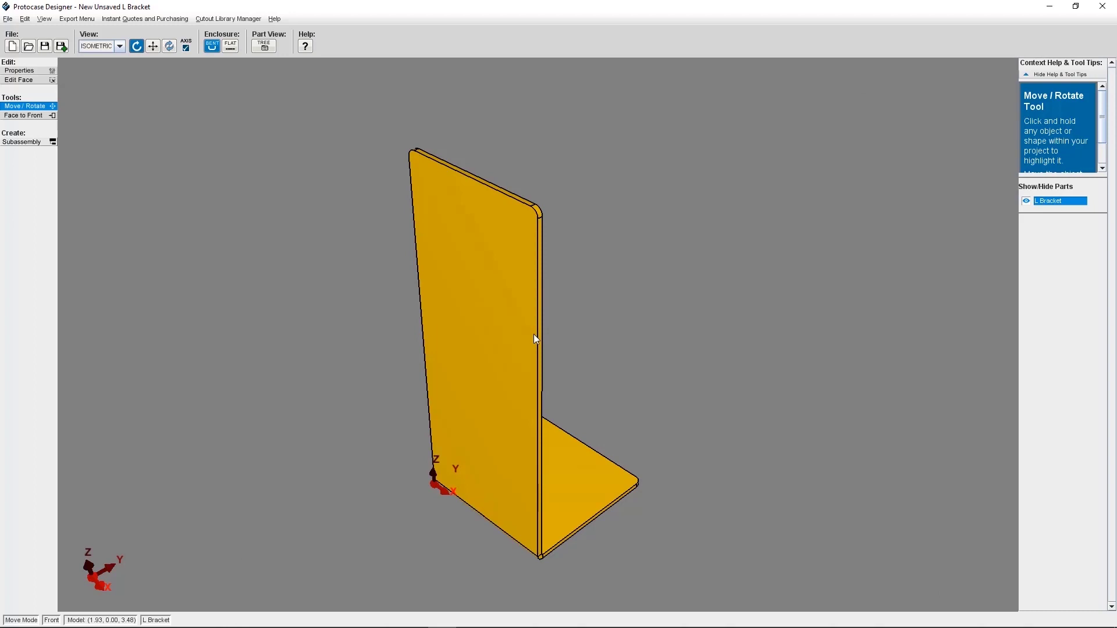
# Step: Open the bracket's long flange in a maximized Face Editor
pyautogui.moveTo(551, 401); pyautogui.dragTo(284, 298)
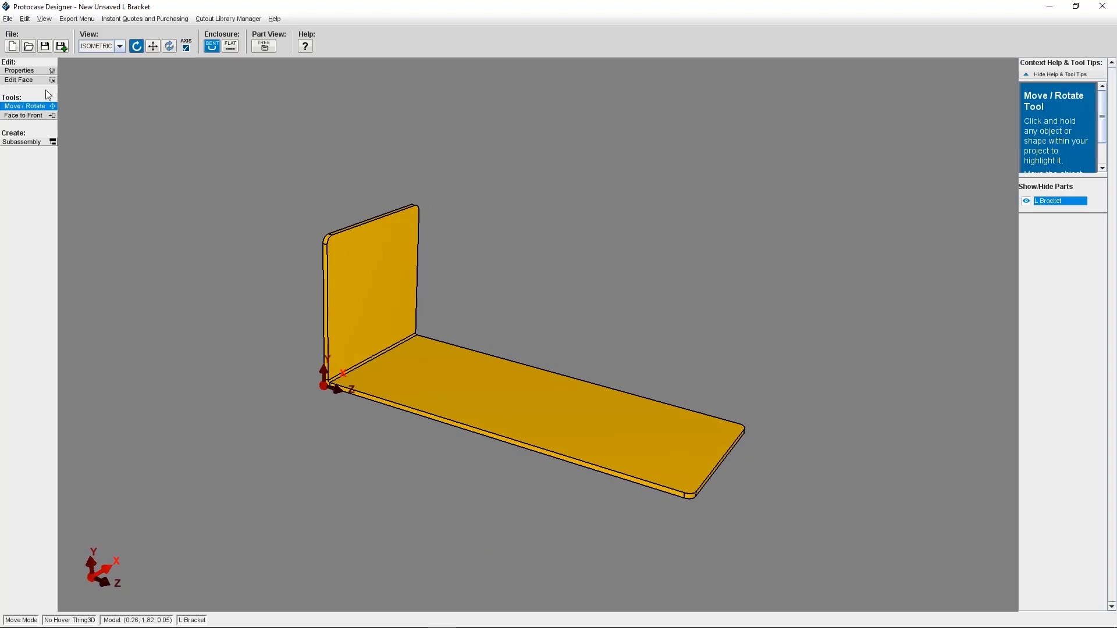
pyautogui.click(27, 80)
pyautogui.click(488, 395)
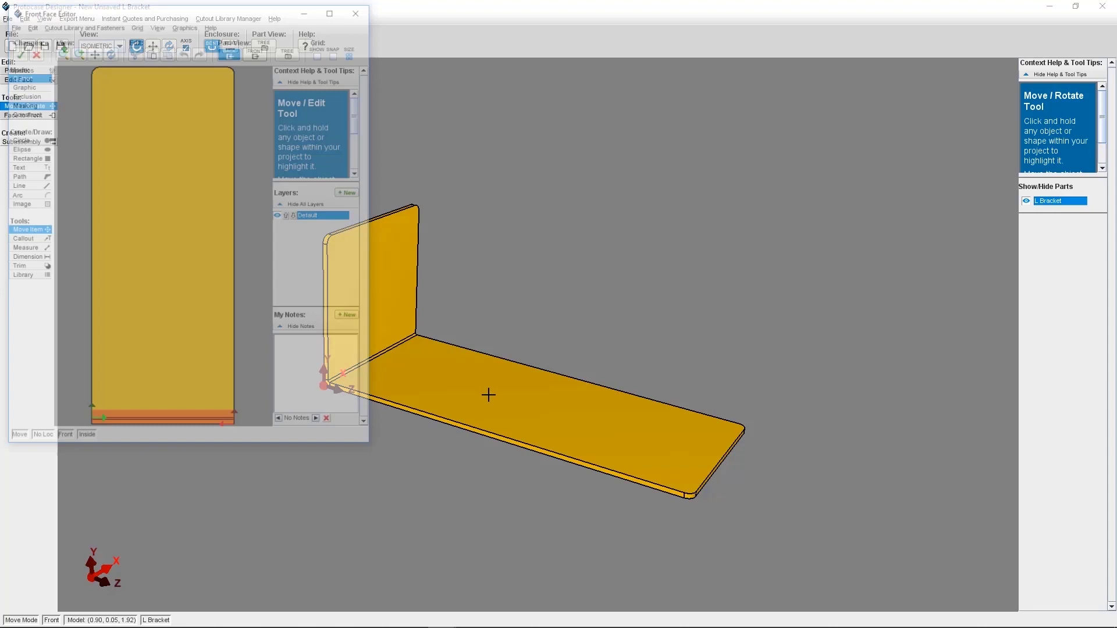
pyautogui.click(330, 13)
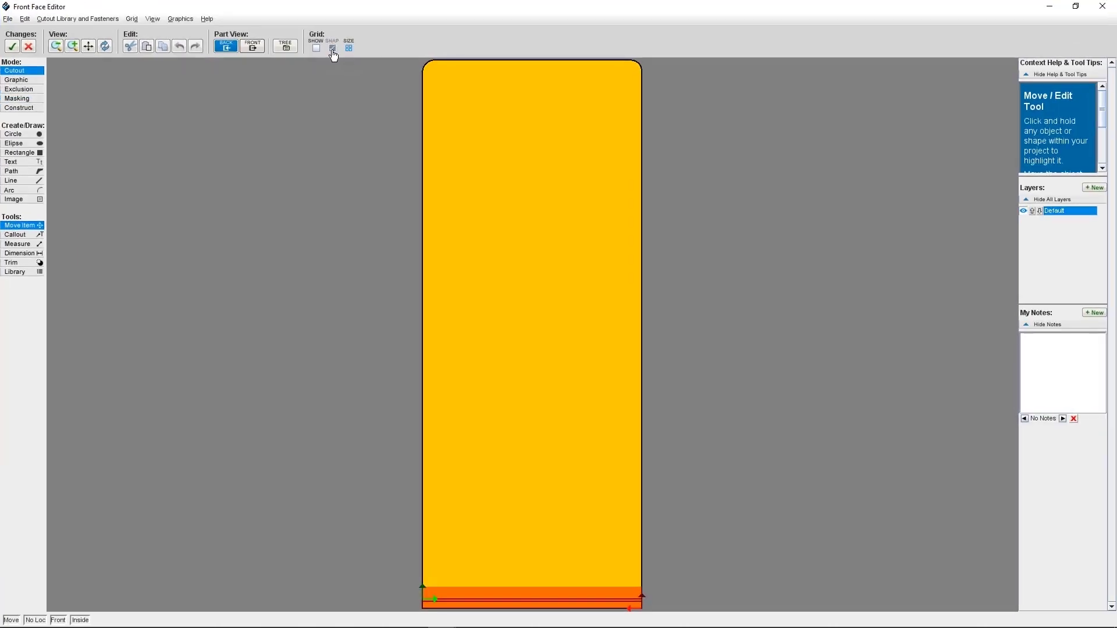
# Step: Show the grid over the face and set its width and height to 0.25 inch
pyautogui.click(315, 49)
pyautogui.click(349, 49)
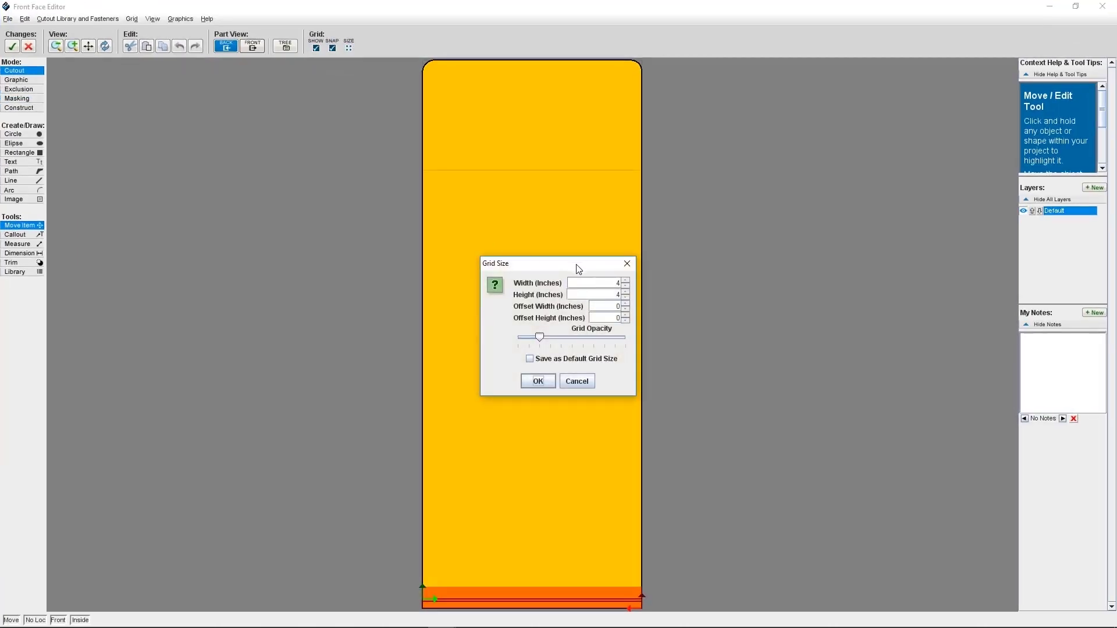
pyautogui.doubleClick(617, 283)
pyautogui.write('0')
pyautogui.click(626, 280)
pyautogui.press('Tab')
pyautogui.write('0')
pyautogui.click(544, 381)
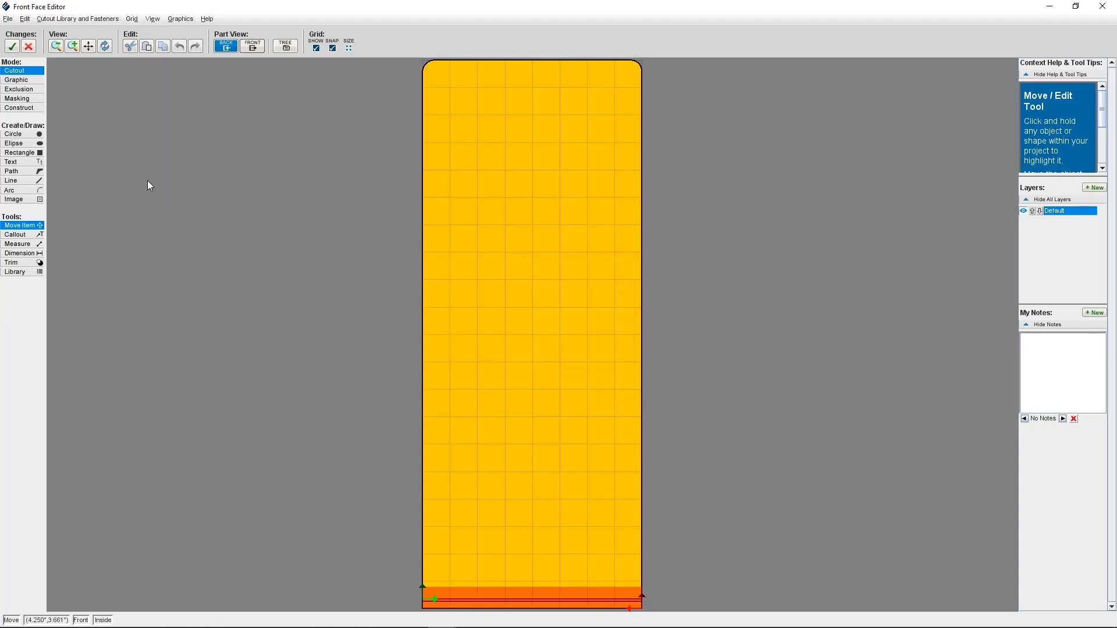
# Step: Cut two 0.5-inch circular holes in the long flange, one near the top and one lower down
pyautogui.click(36, 135)
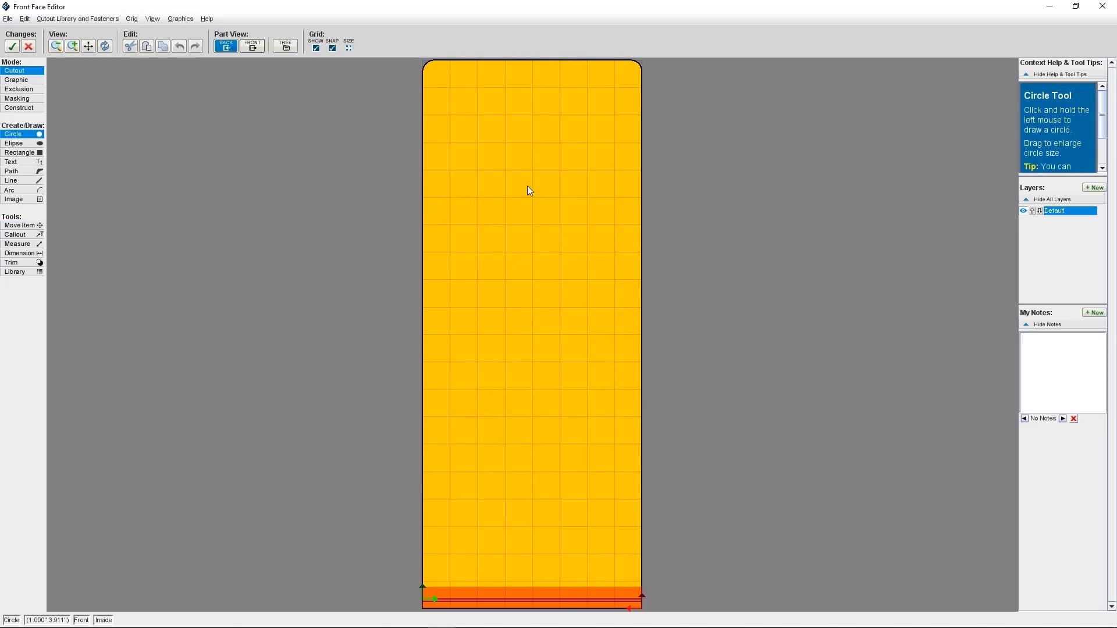
pyautogui.moveTo(521, 182); pyautogui.dragTo(527, 187)
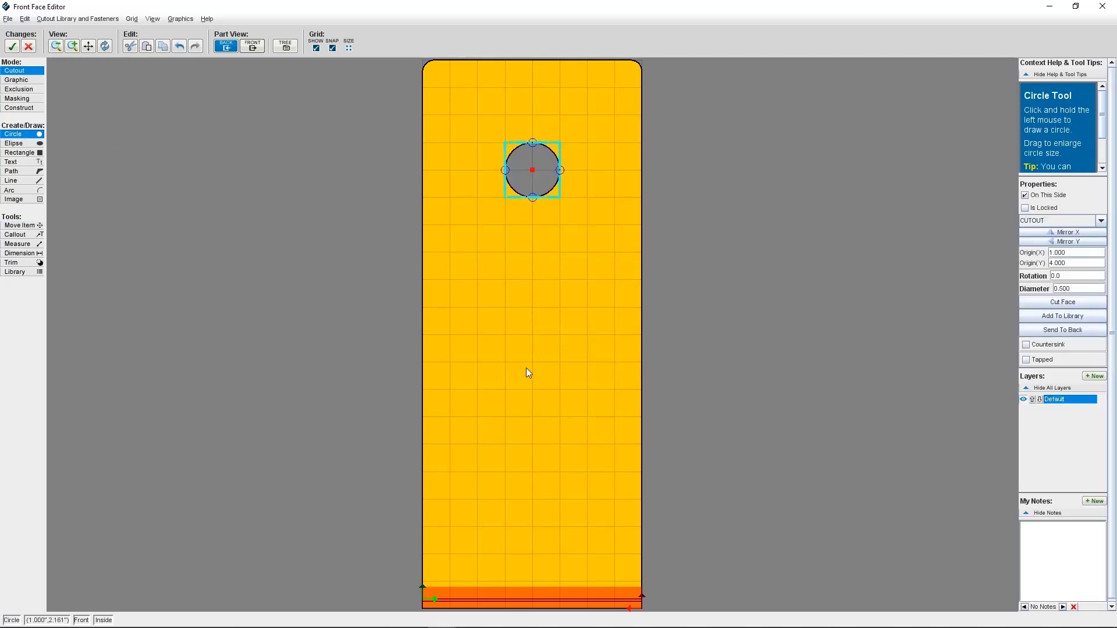
pyautogui.moveTo(529, 410); pyautogui.dragTo(553, 424)
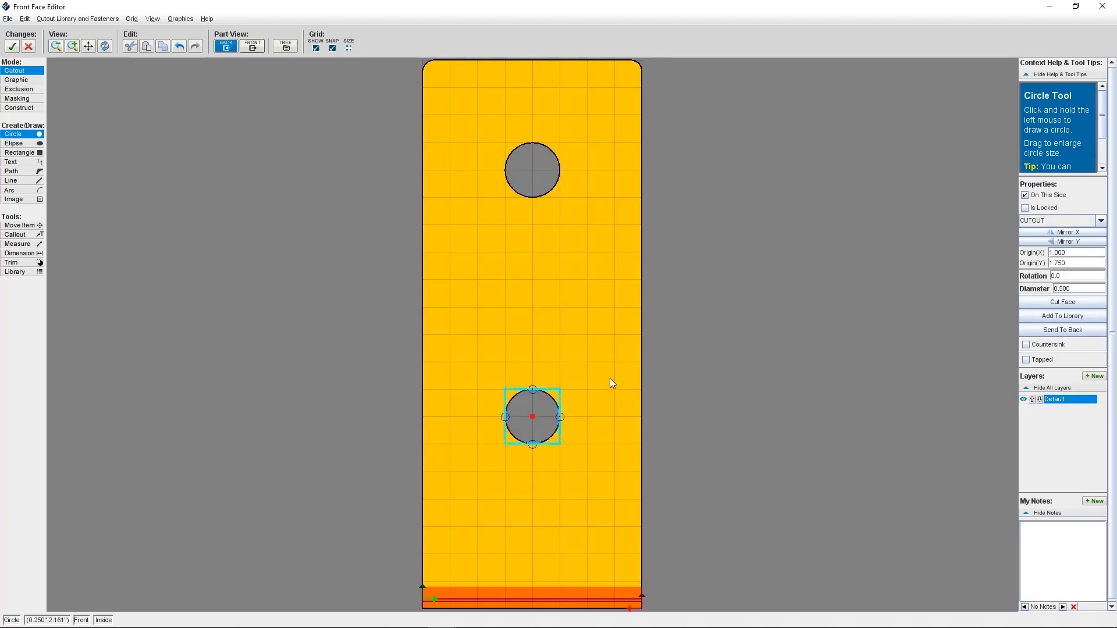
pyautogui.press('Escape')
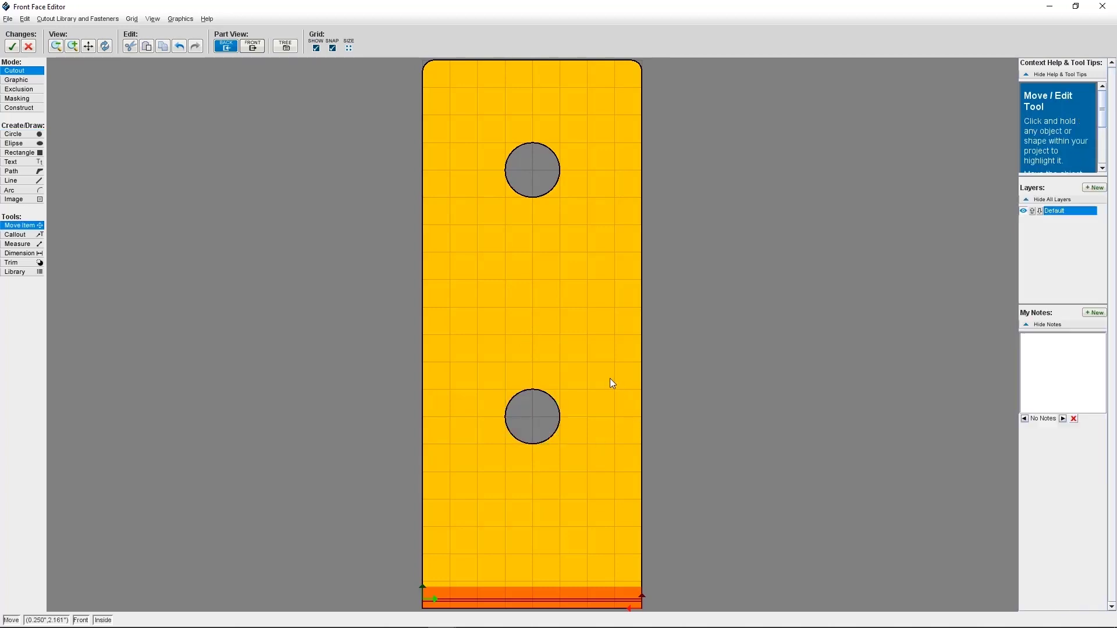
pyautogui.click(11, 48)
pyautogui.moveTo(605, 435)
pyautogui.mouseDown()
pyautogui.moveTo(552, 451)
pyautogui.moveTo(618, 441)
pyautogui.mouseUp()
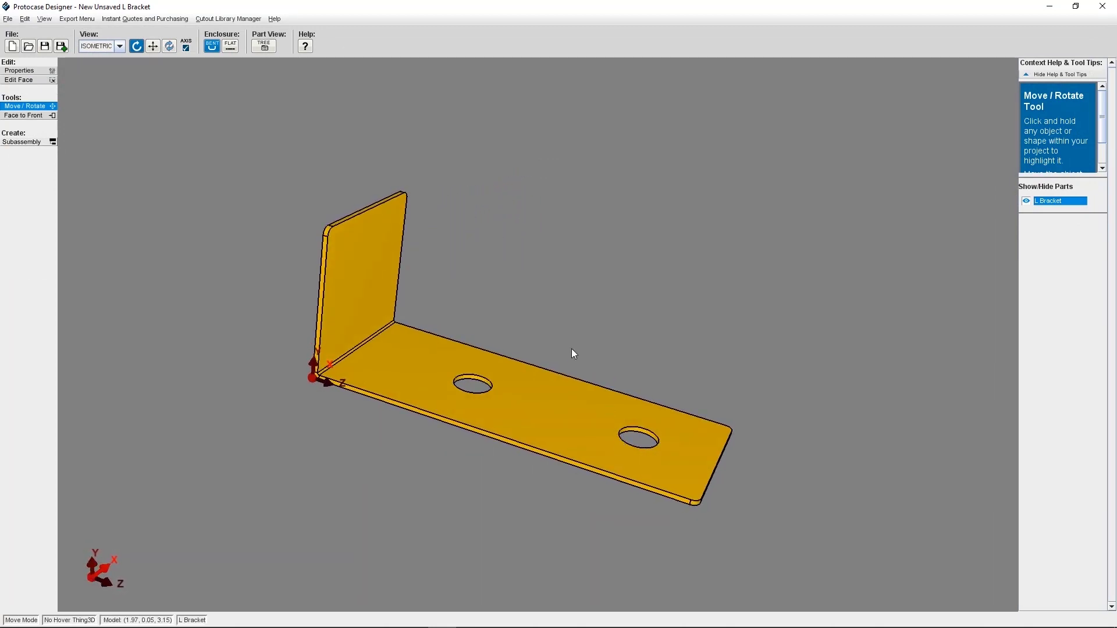
# Step: Orbit the bracket to a front-on view and enter Subassembly face-picking mode
pyautogui.click(225, 20)
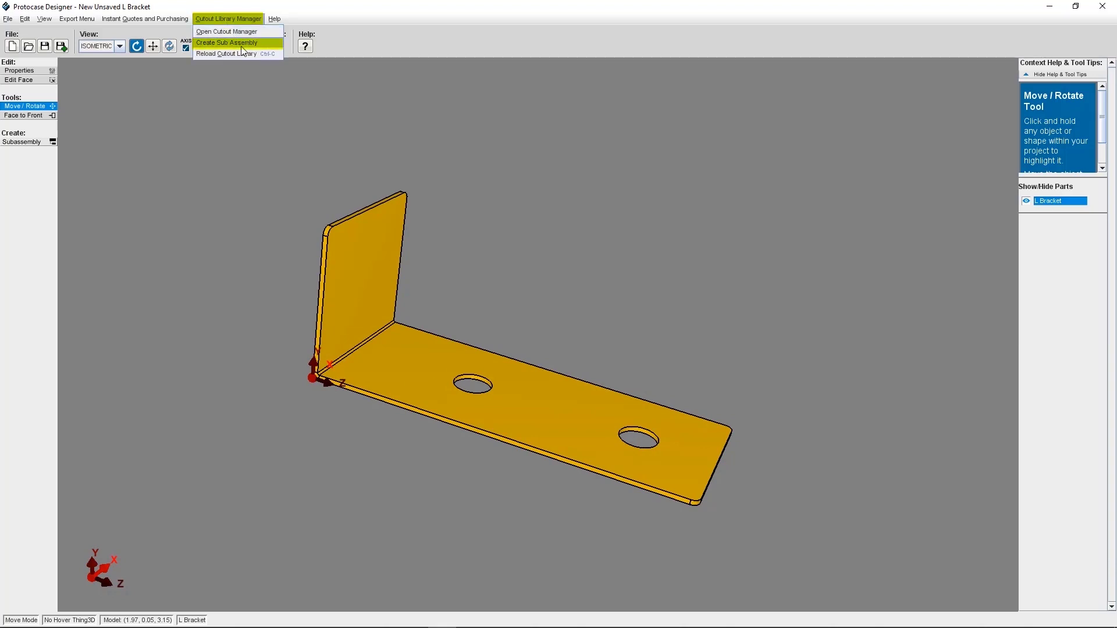
pyautogui.click(155, 171)
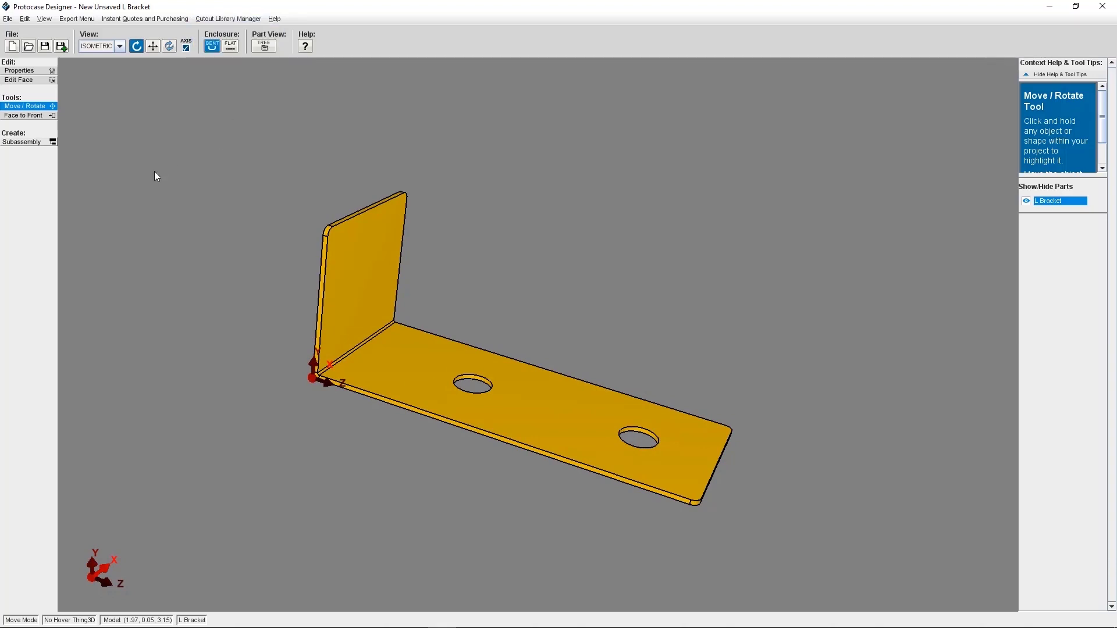
pyautogui.click(27, 145)
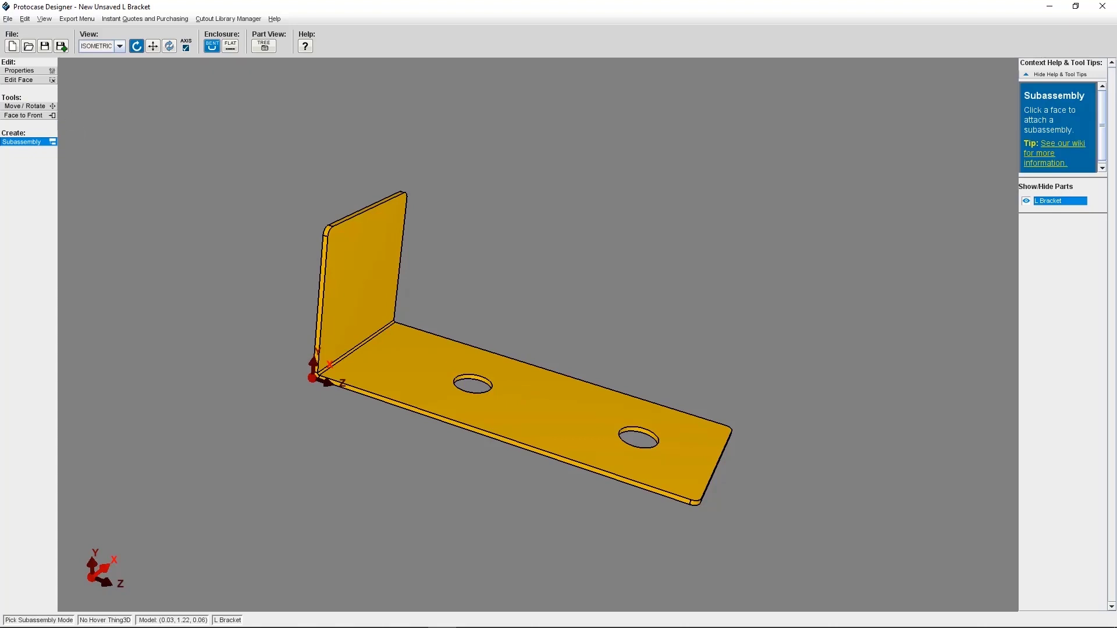
pyautogui.click(26, 106)
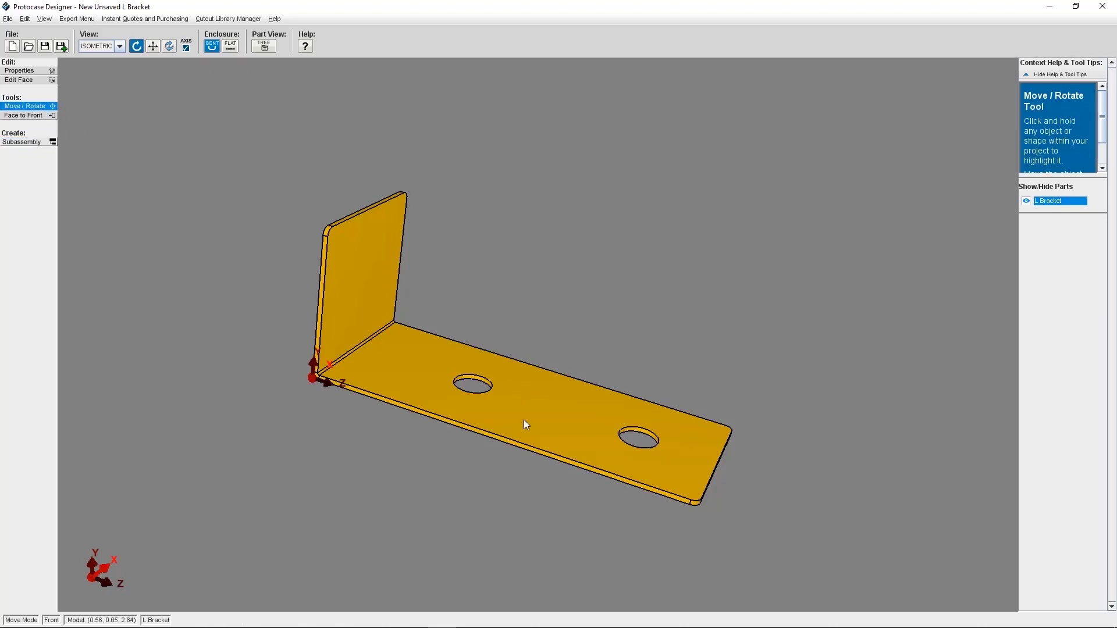
pyautogui.moveTo(524, 417); pyautogui.dragTo(538, 353, button='right')
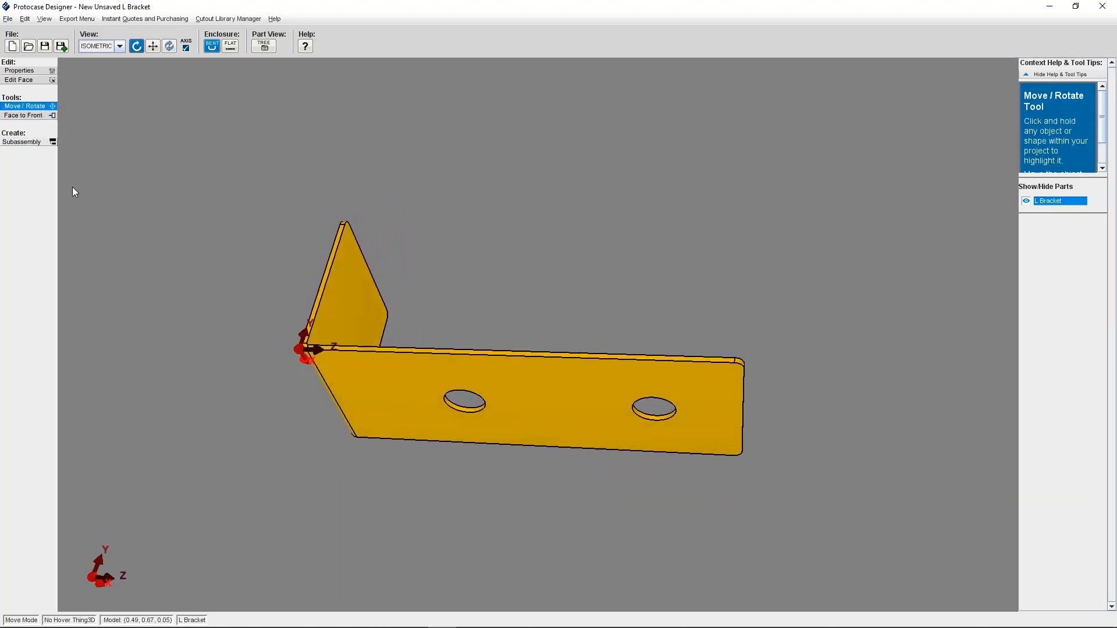
pyautogui.click(27, 142)
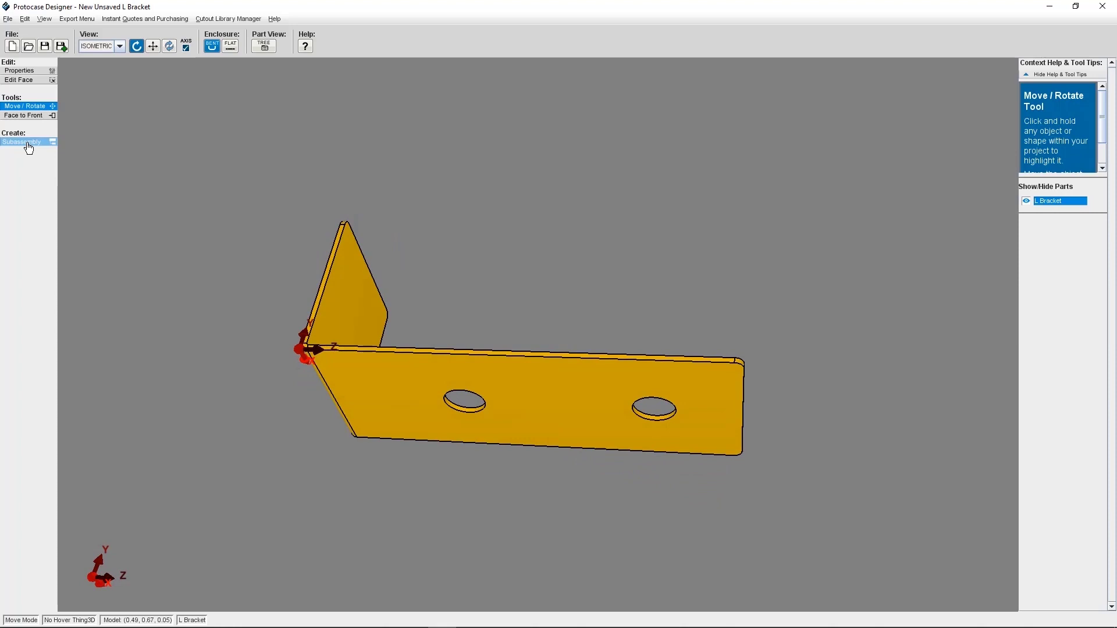
# Step: Pick the bracket's front face and add it to the library as 'L Bracket by Front - Bottom'
pyautogui.click(553, 404)
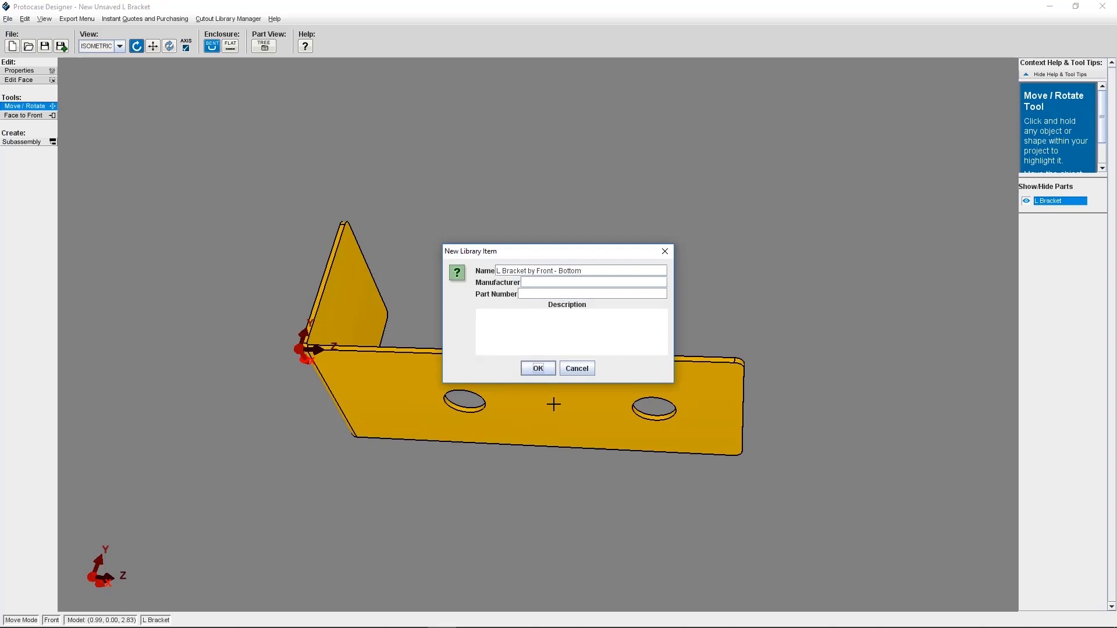
pyautogui.click(589, 270)
pyautogui.click(538, 369)
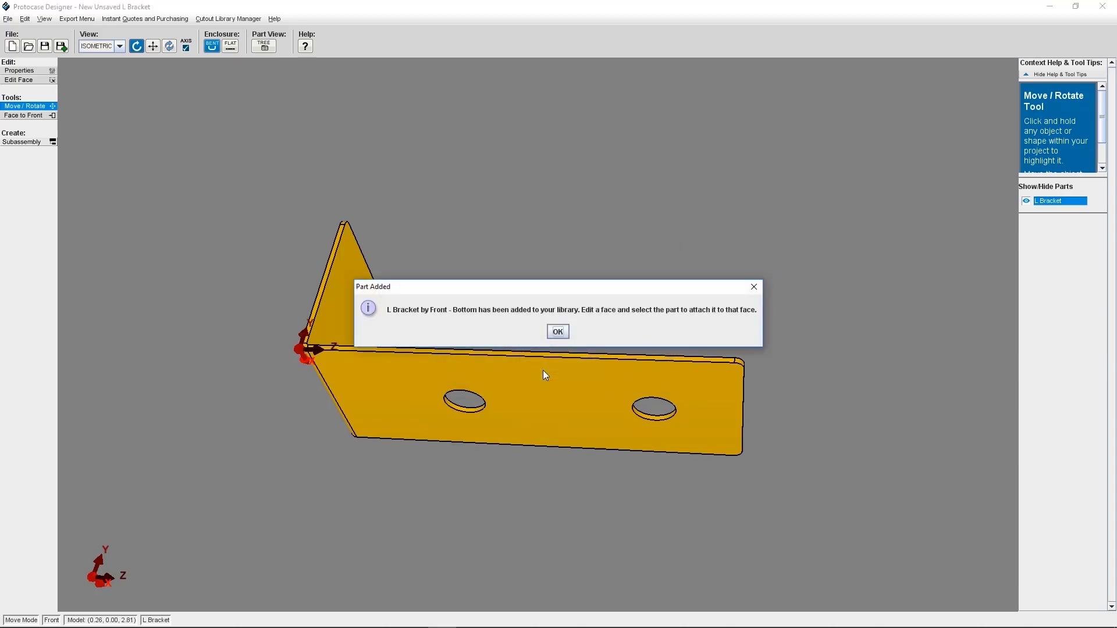
pyautogui.click(558, 332)
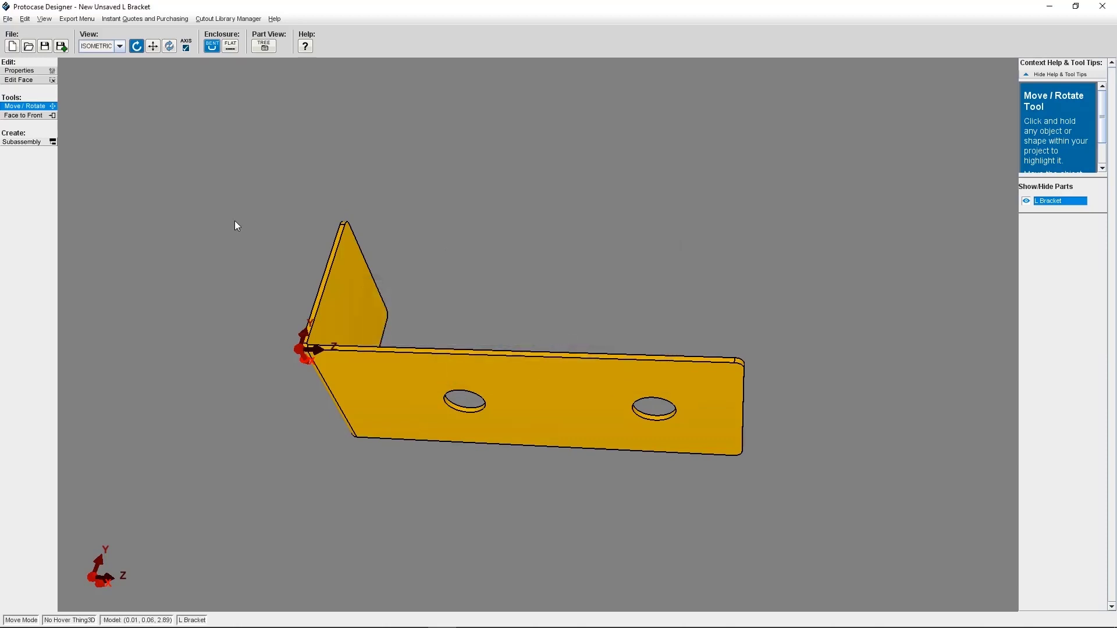
pyautogui.moveTo(527, 402); pyautogui.dragTo(484, 437)
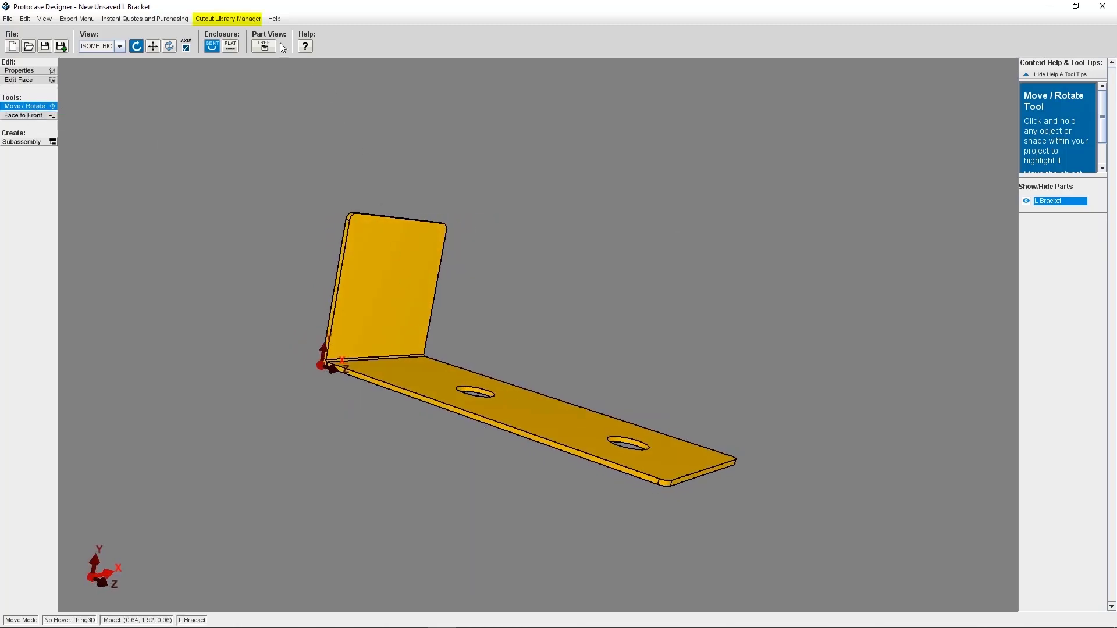
pyautogui.click(245, 20)
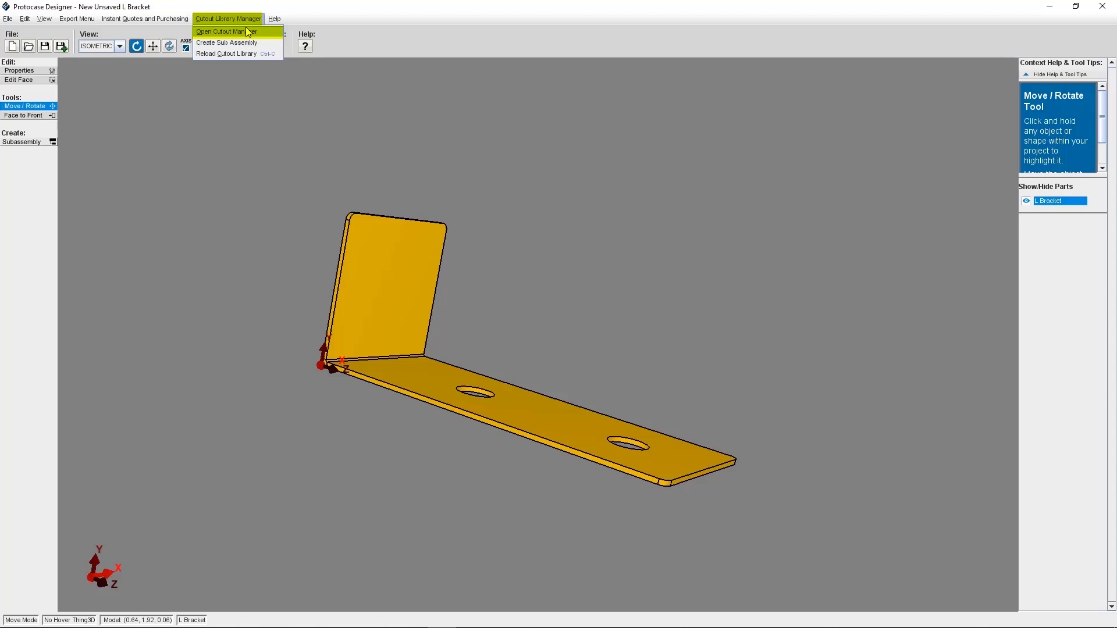
pyautogui.click(229, 31)
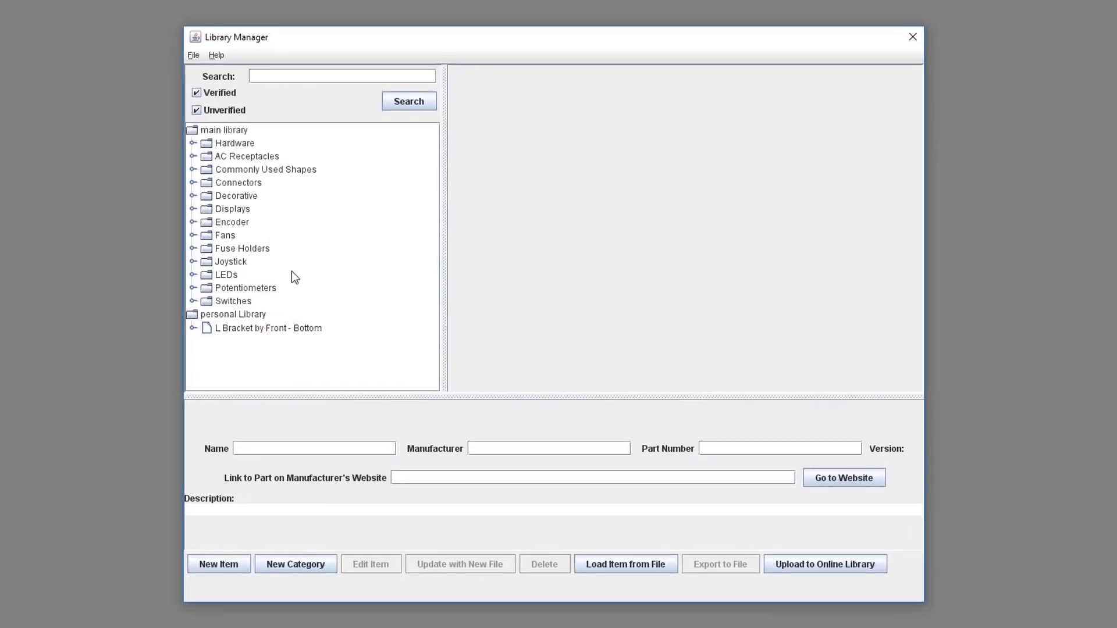
pyautogui.click(283, 329)
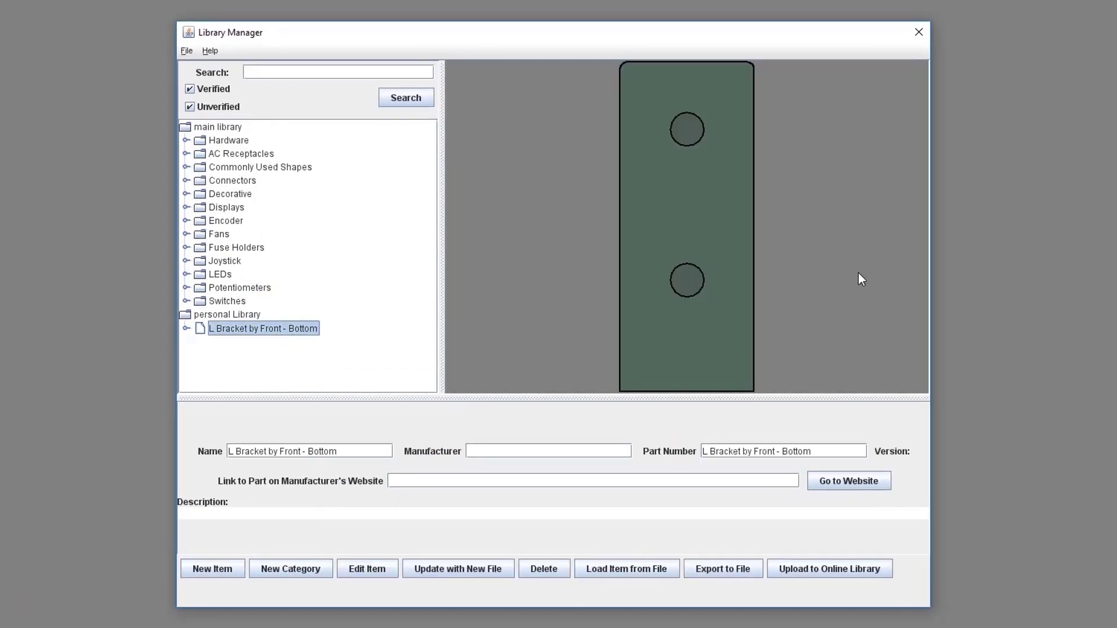
pyautogui.click(917, 33)
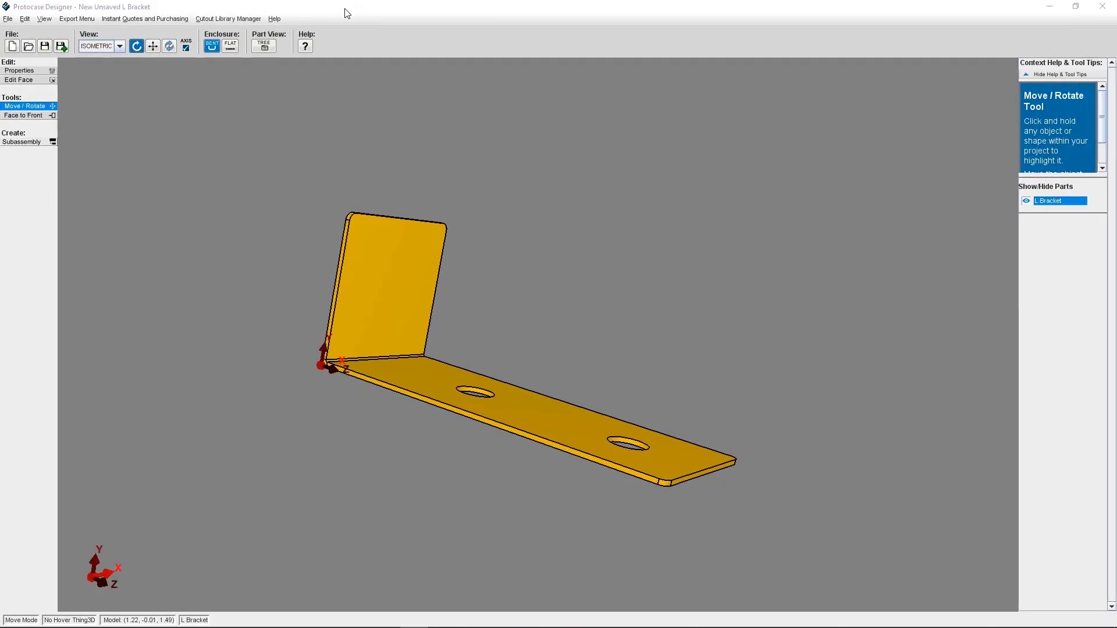
# Step: Start a new project, declining to save the bracket changes
pyautogui.click(9, 20)
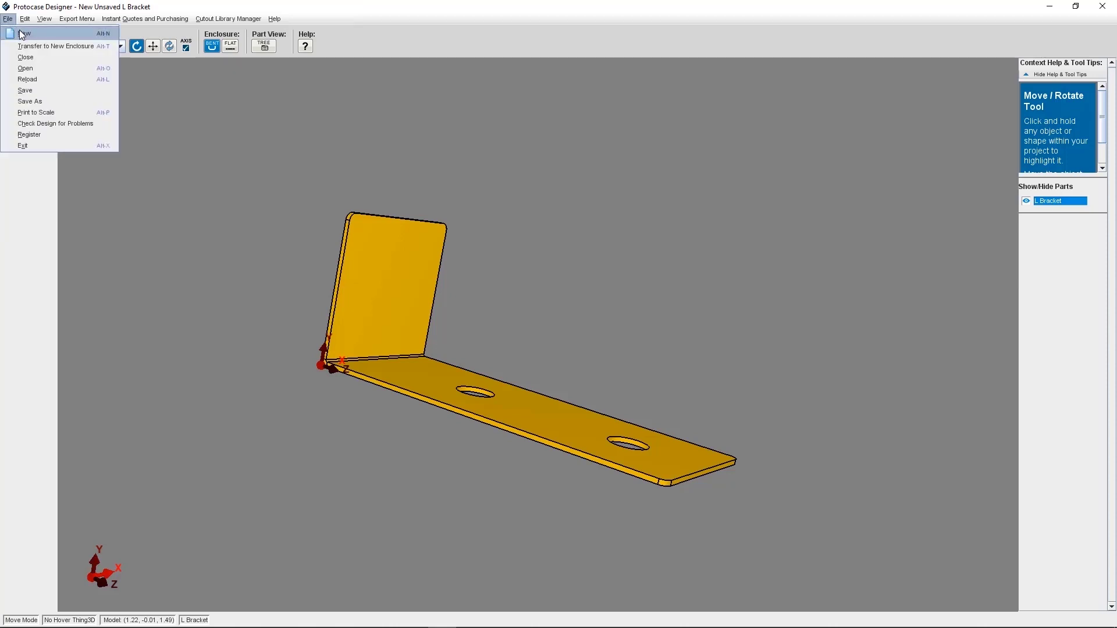
pyautogui.click(22, 36)
pyautogui.click(557, 332)
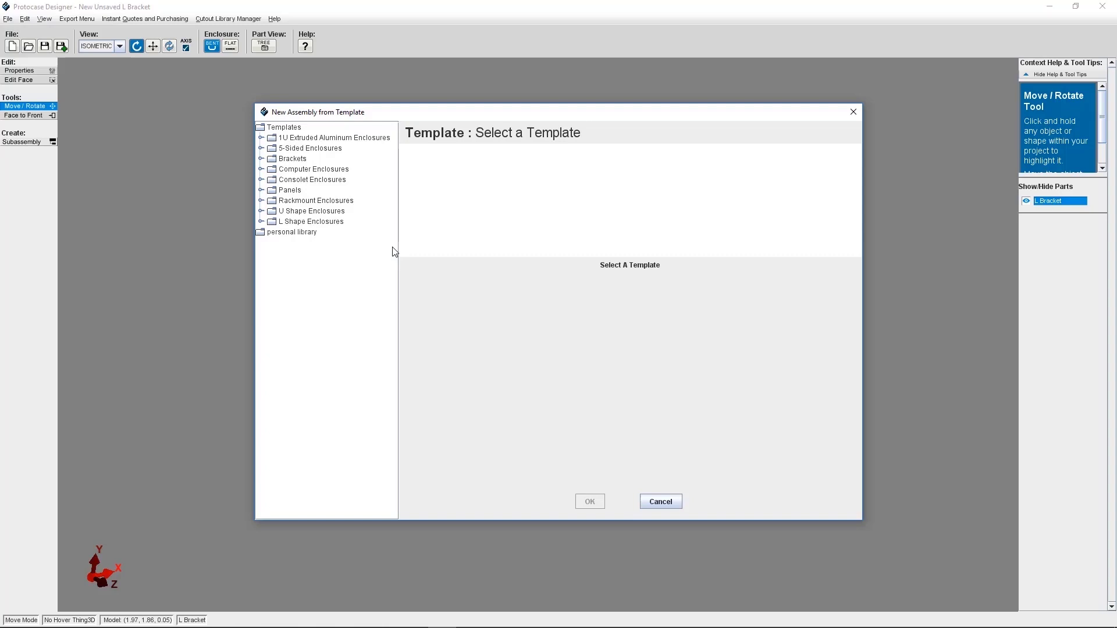
# Step: Create an L Shape enclosure in Aluminum (5052) with a Black Sandtex default colour
pyautogui.doubleClick(309, 222)
pyautogui.click(311, 245)
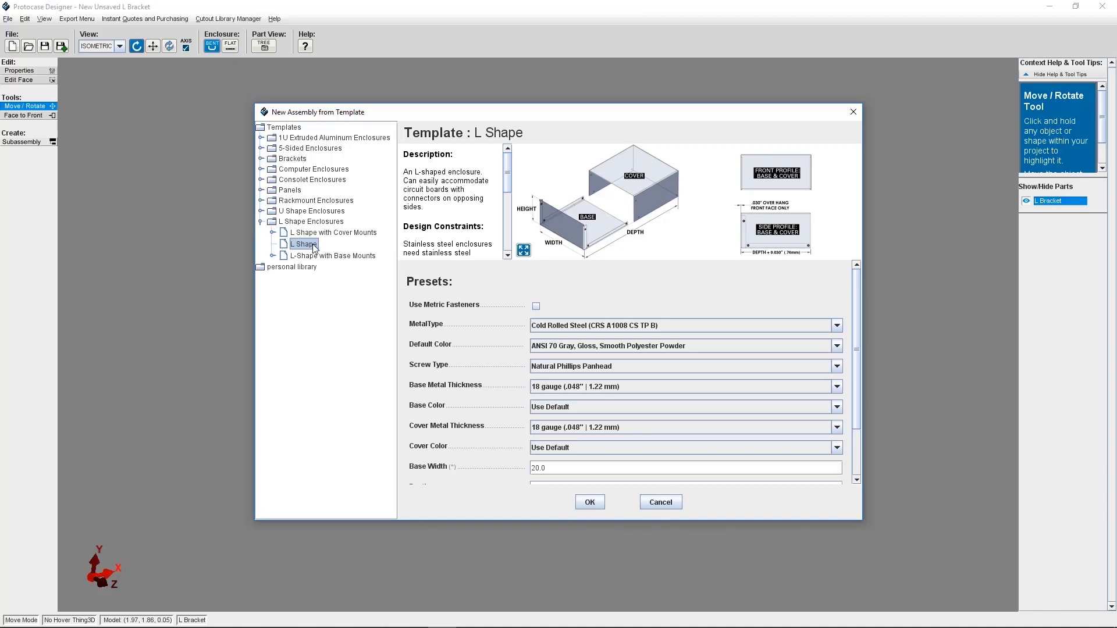
pyautogui.click(562, 326)
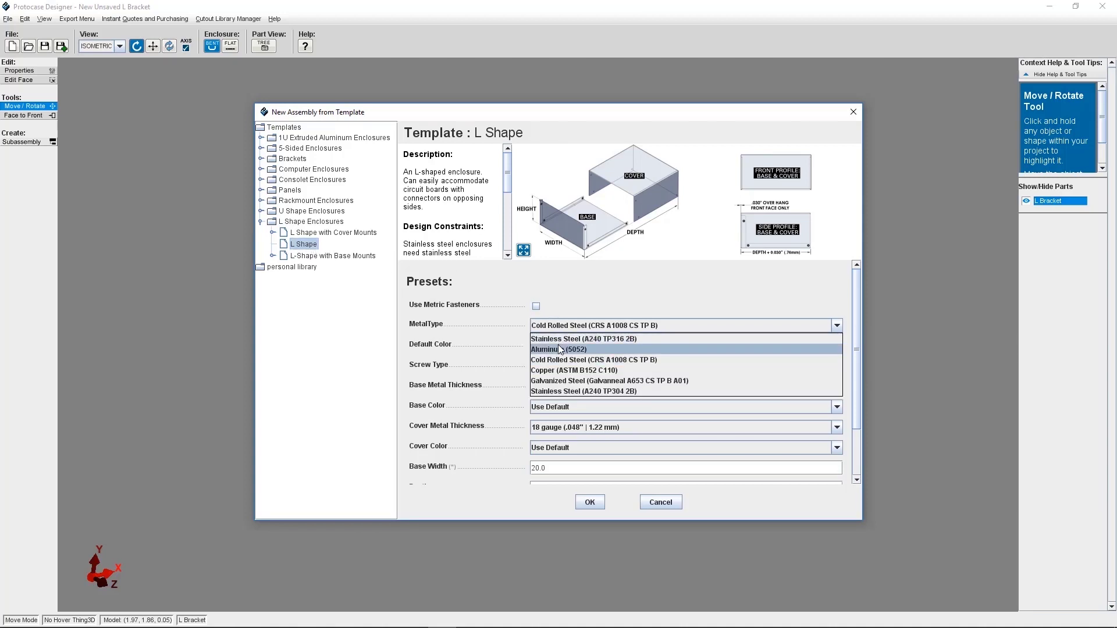
pyautogui.click(557, 347)
pyautogui.click(564, 346)
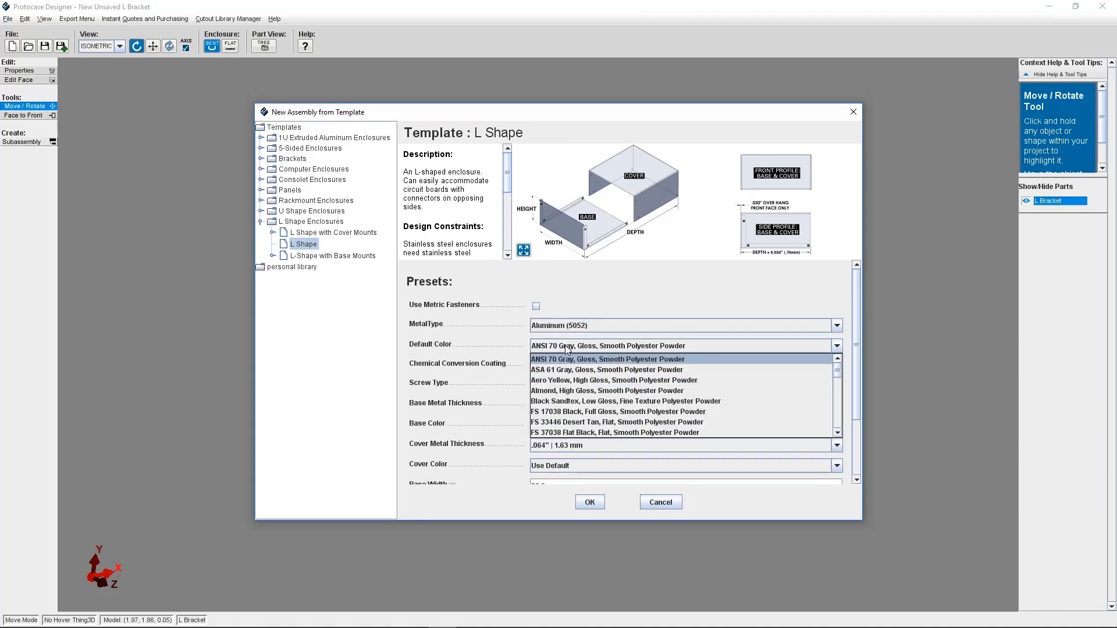
pyautogui.click(588, 401)
pyautogui.click(590, 502)
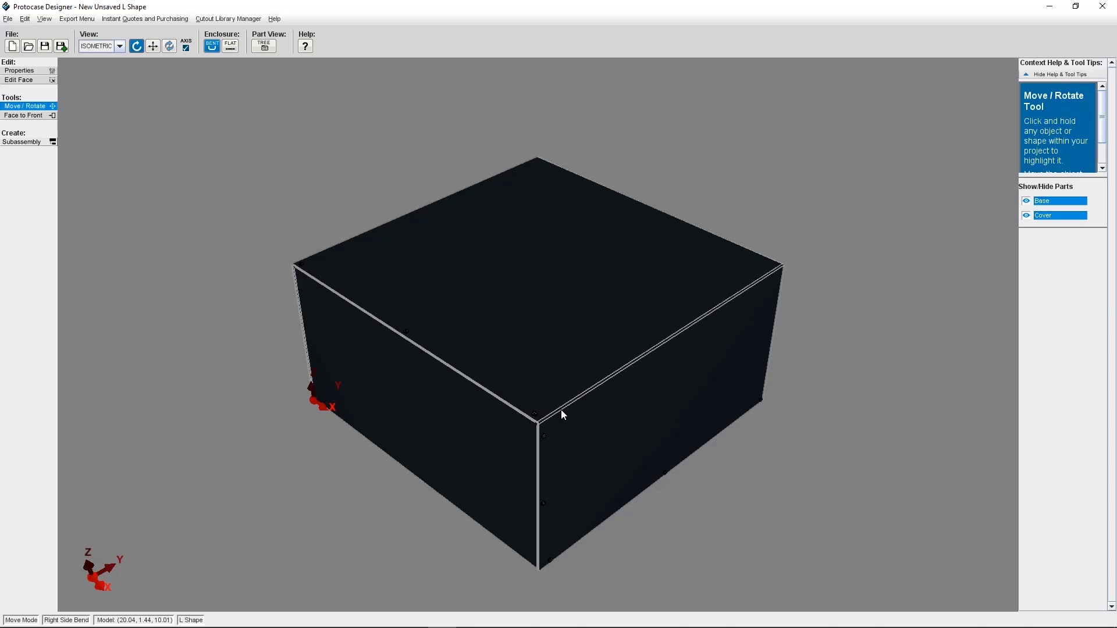
# Step: Hide the Cover in Show/Hide Parts and rotate to inspect the L-shaped base
pyautogui.moveTo(560, 411); pyautogui.dragTo(314, 442)
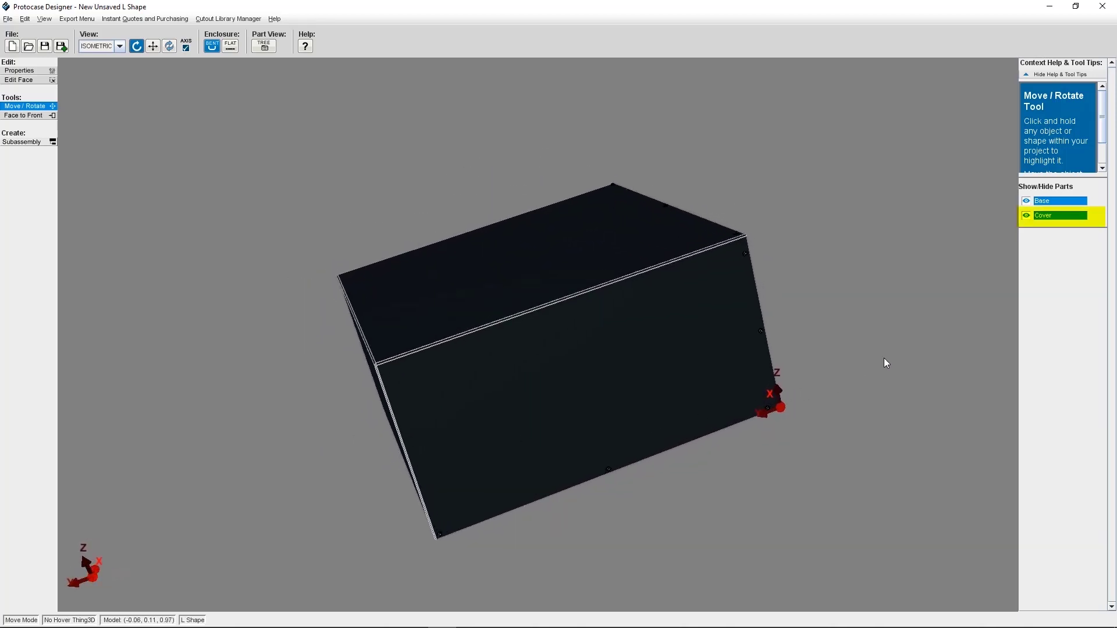
pyautogui.click(1050, 220)
pyautogui.moveTo(633, 379); pyautogui.dragTo(657, 380)
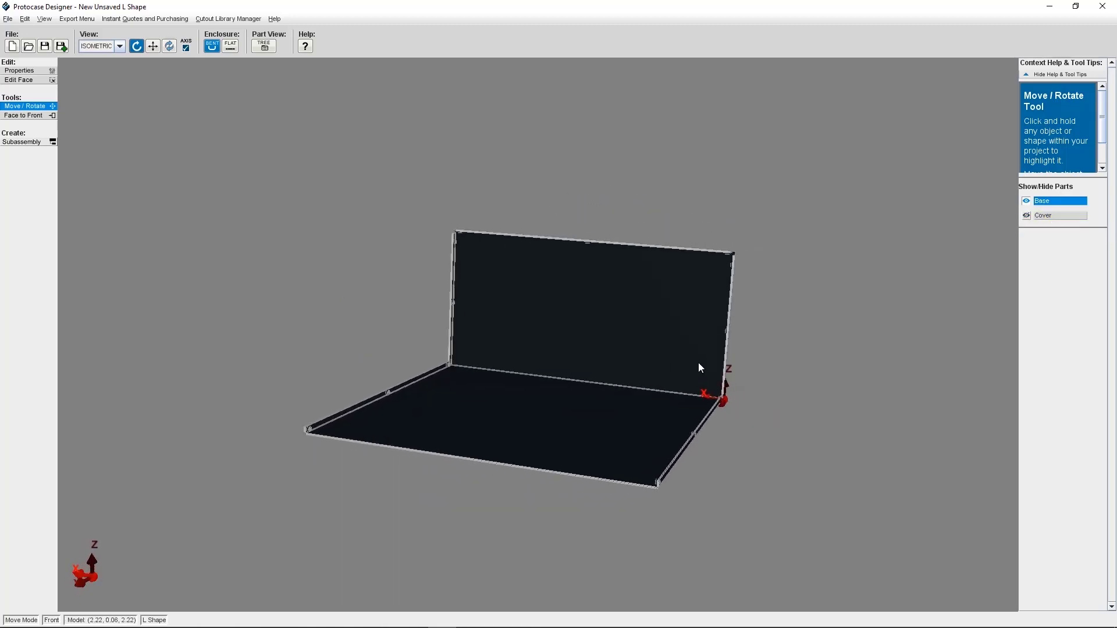
pyautogui.moveTo(698, 364)
pyautogui.mouseDown()
pyautogui.moveTo(640, 374)
pyautogui.moveTo(686, 369)
pyautogui.mouseUp()
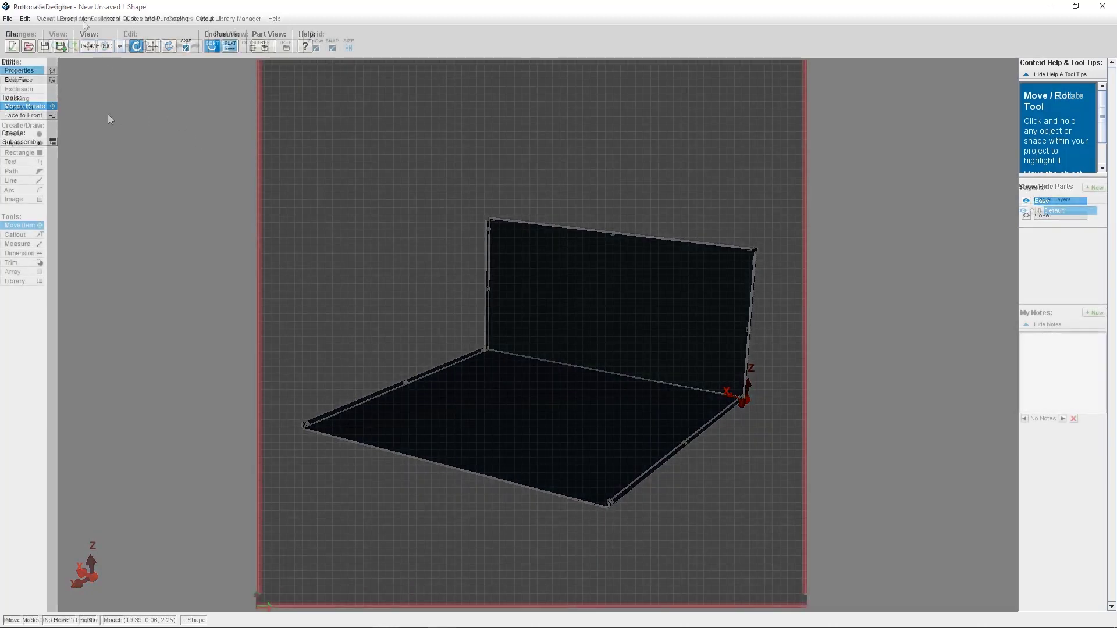
# Step: Place two SSD Brackets from Hardware > Computer Hardware side by side on the bottom face
pyautogui.click(77, 19)
pyautogui.moveTo(100, 92)
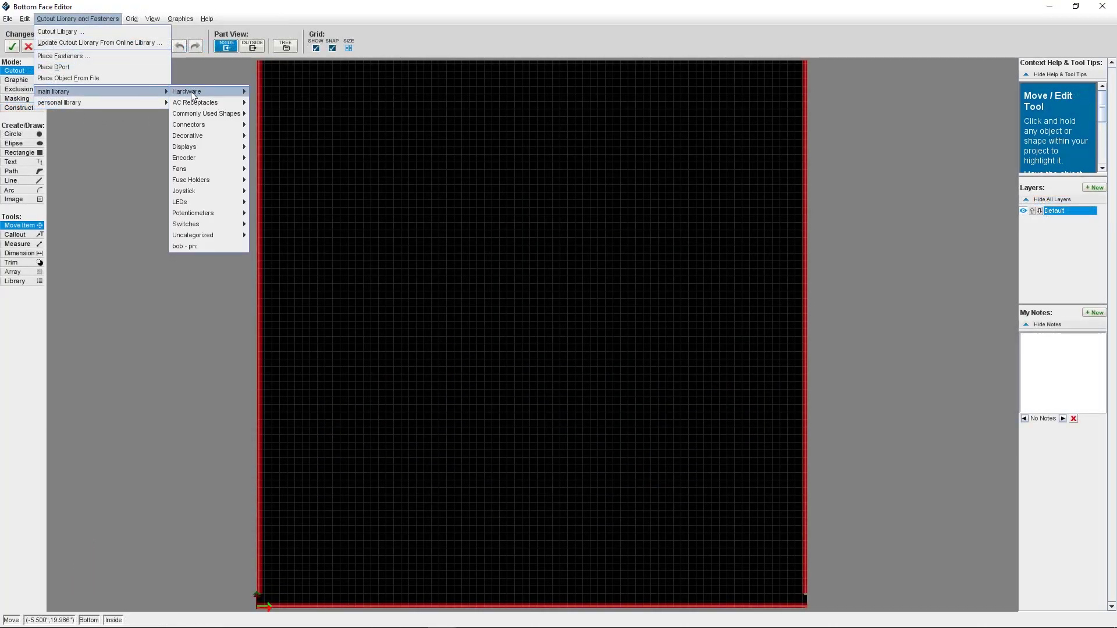
pyautogui.moveTo(217, 92)
pyautogui.moveTo(279, 103)
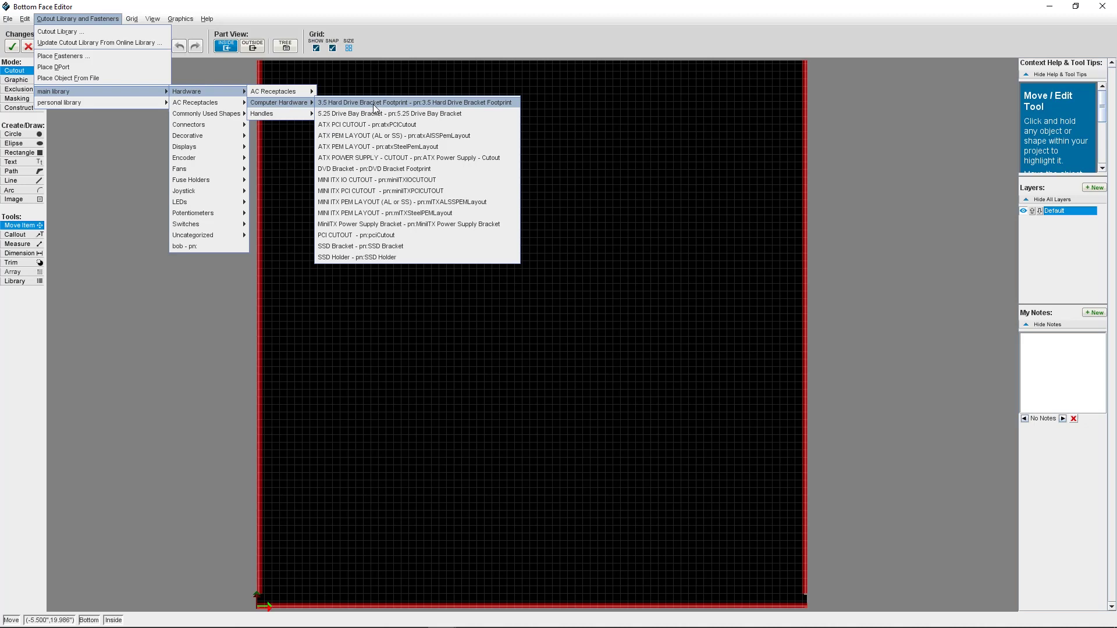
pyautogui.click(376, 245)
pyautogui.click(424, 368)
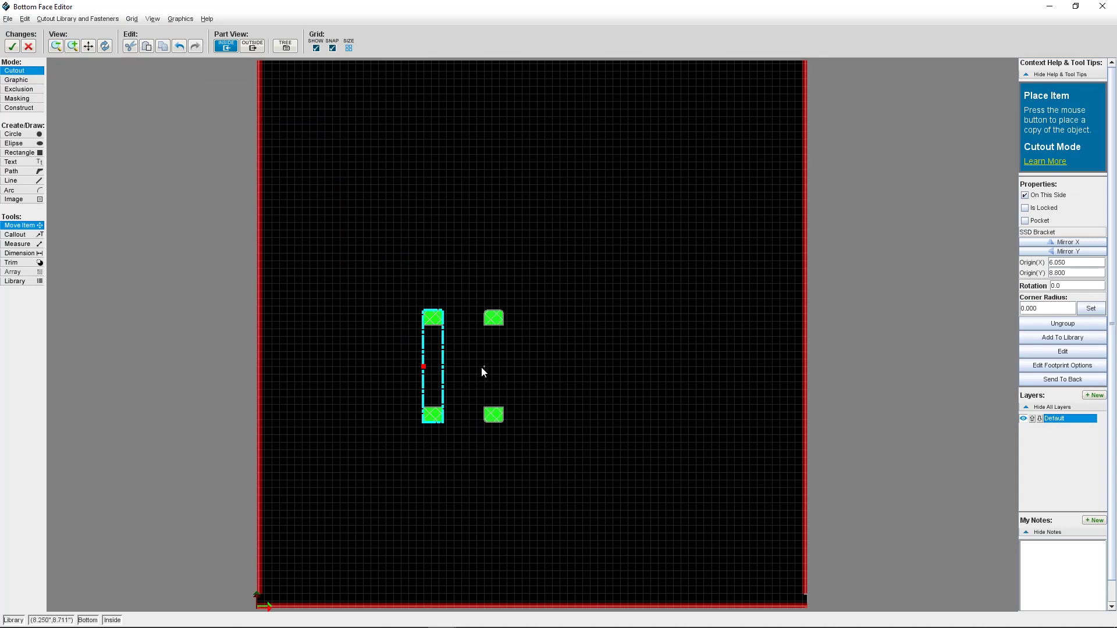
pyautogui.click(480, 365)
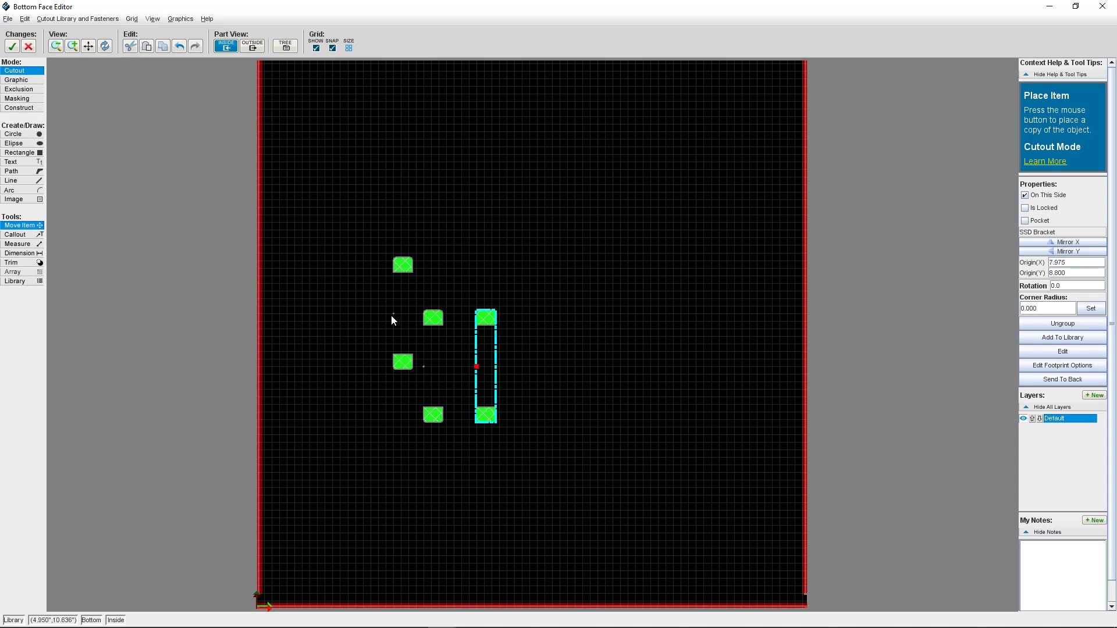
pyautogui.click(12, 46)
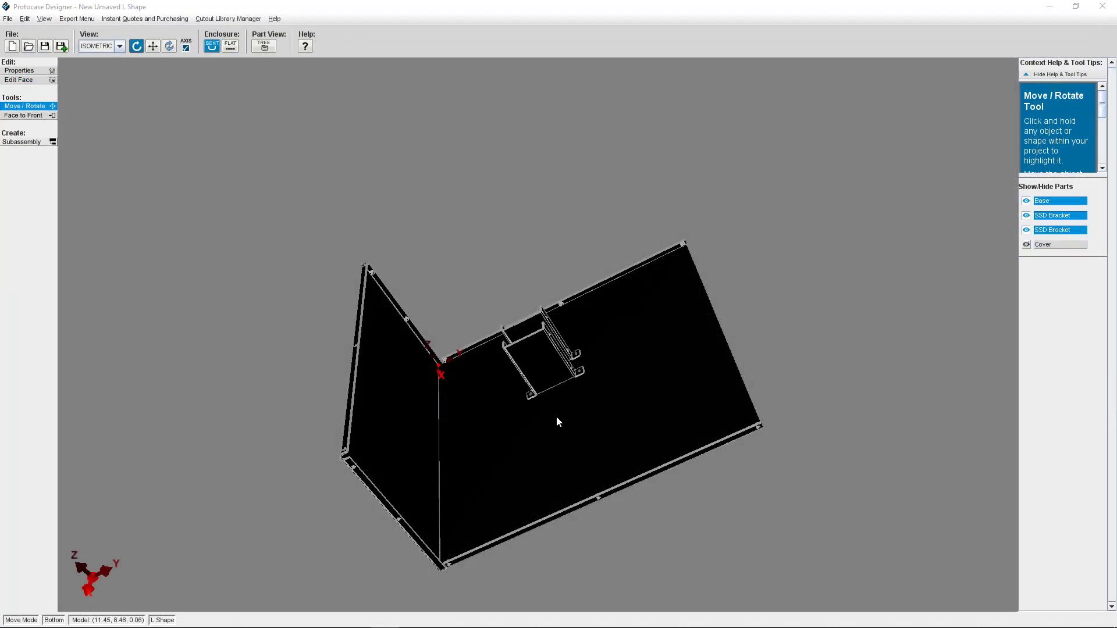
pyautogui.moveTo(557, 422); pyautogui.dragTo(603, 482)
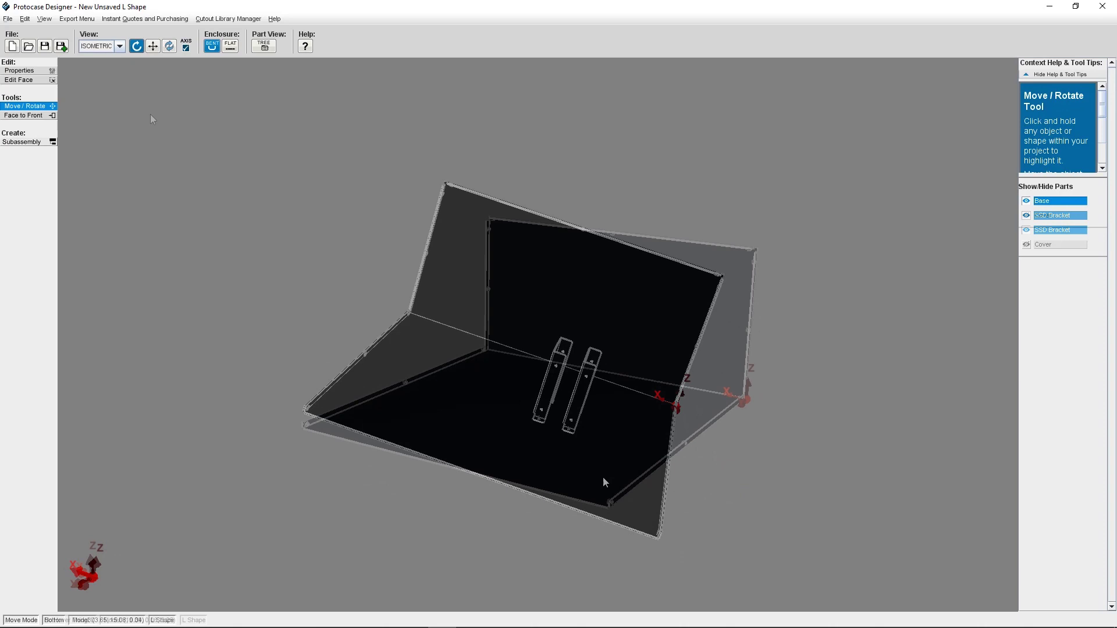
# Step: Open the bottom face in a maximized Face Editor with grid shown and snapping on
pyautogui.click(26, 81)
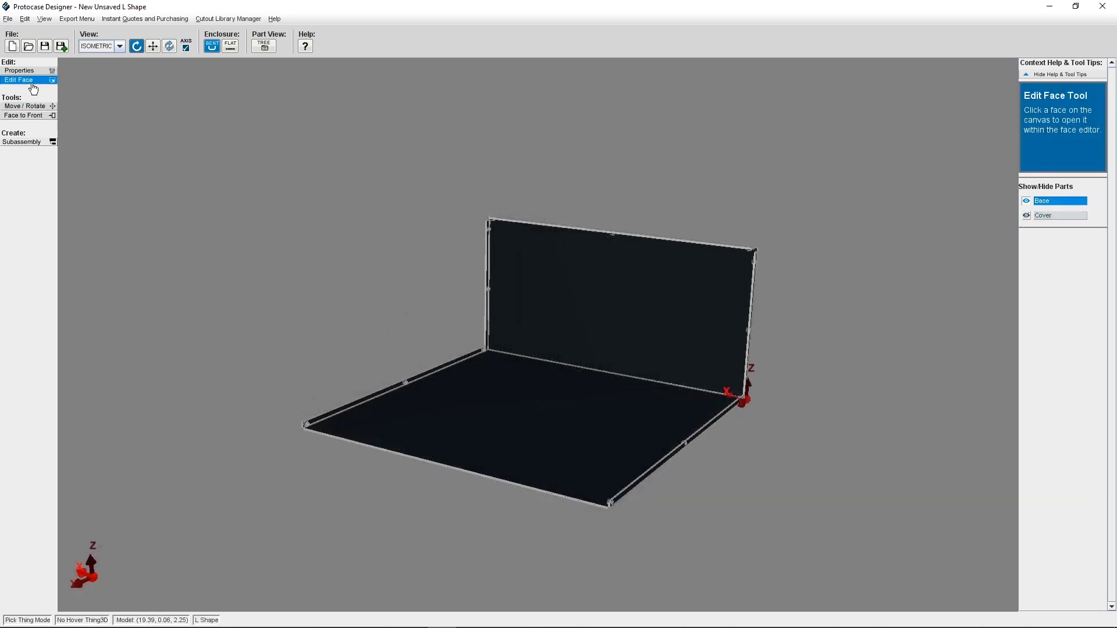
pyautogui.click(527, 409)
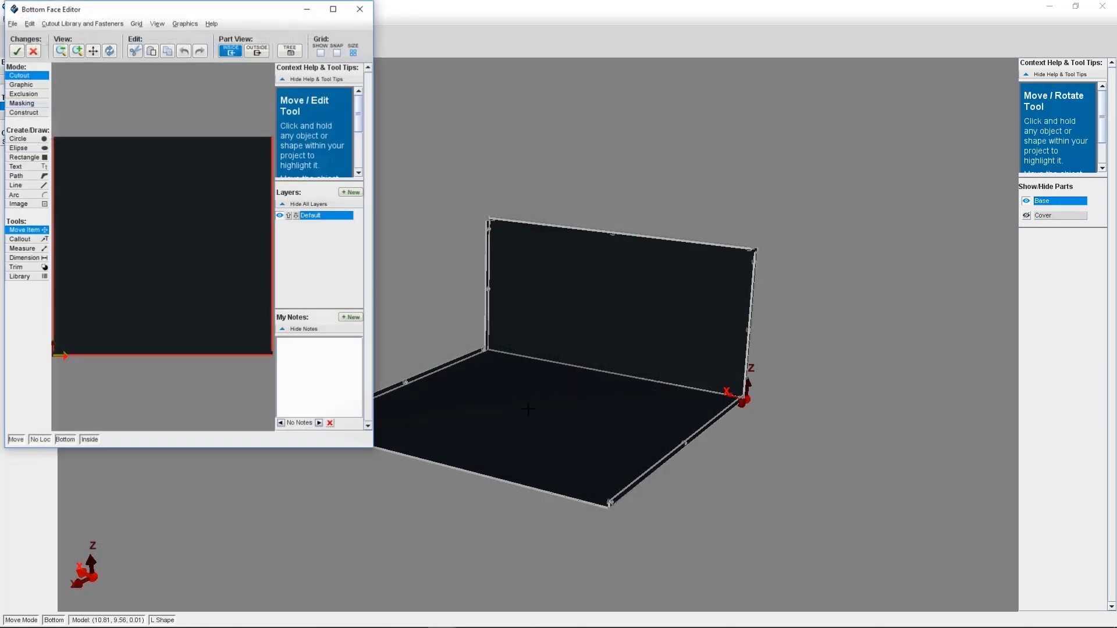
pyautogui.doubleClick(332, 11)
pyautogui.click(332, 48)
pyautogui.click(316, 48)
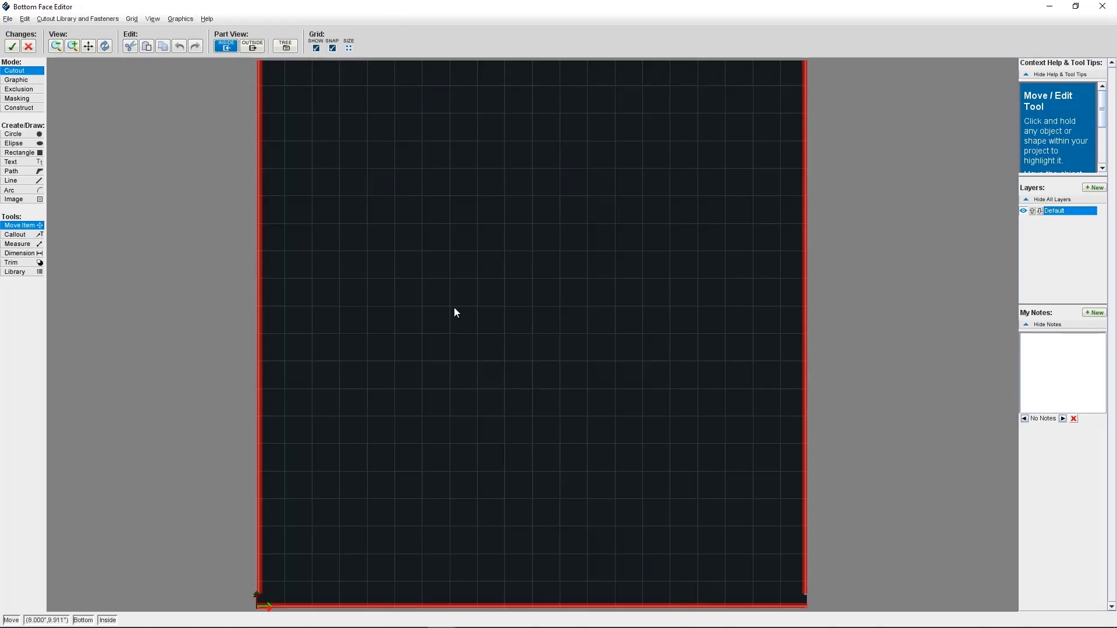
# Step: Place one L Bracket by Front - Bottom from the personal library near the face centre
pyautogui.click(107, 19)
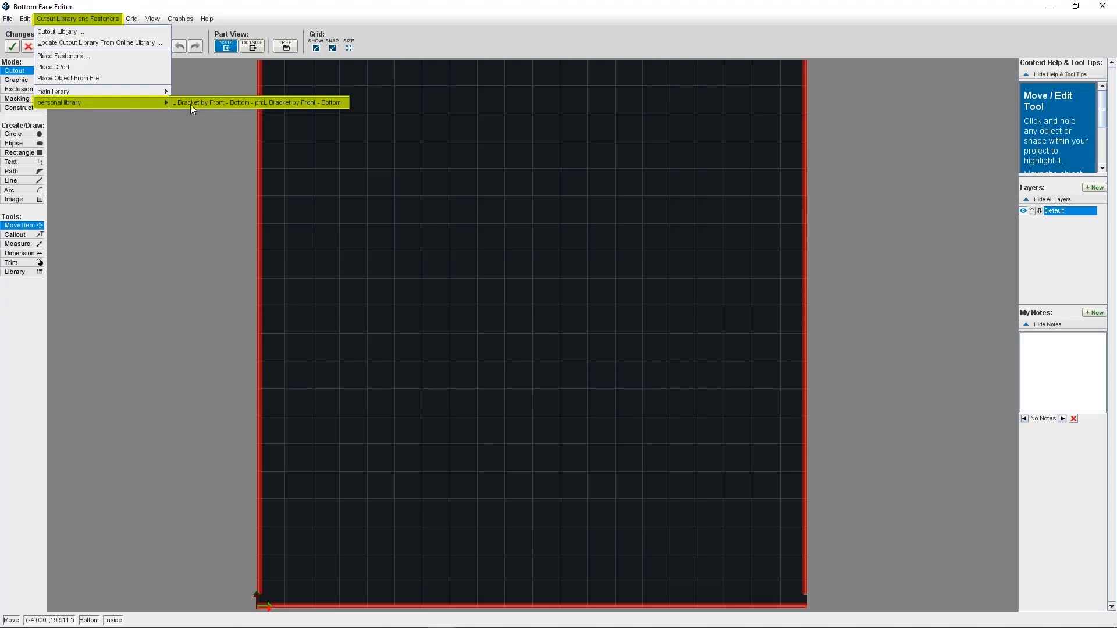
pyautogui.click(191, 105)
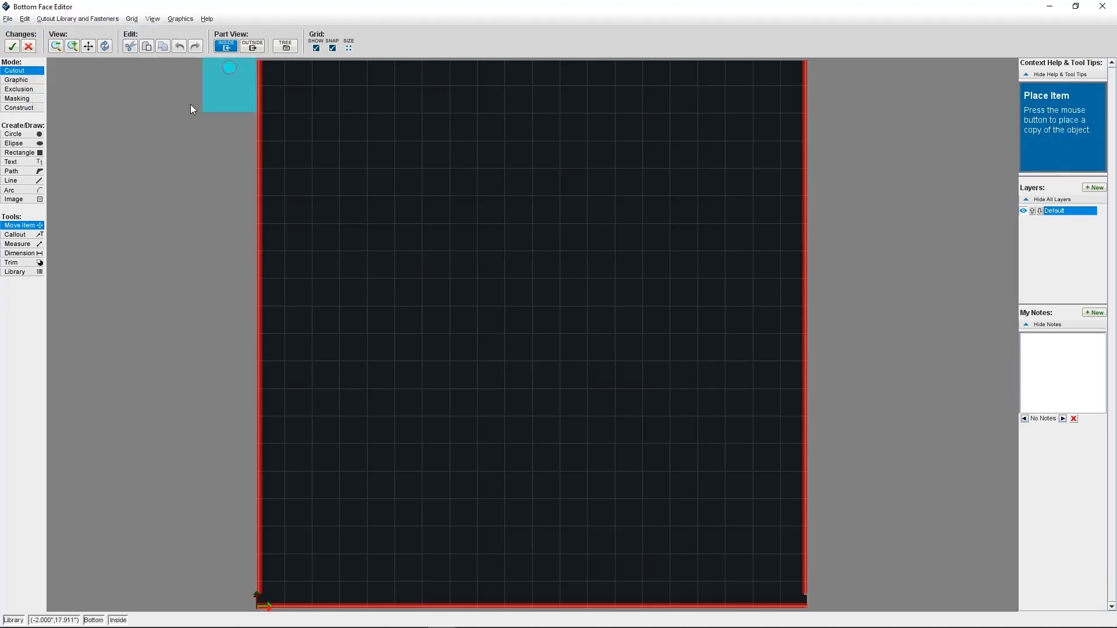
pyautogui.click(498, 355)
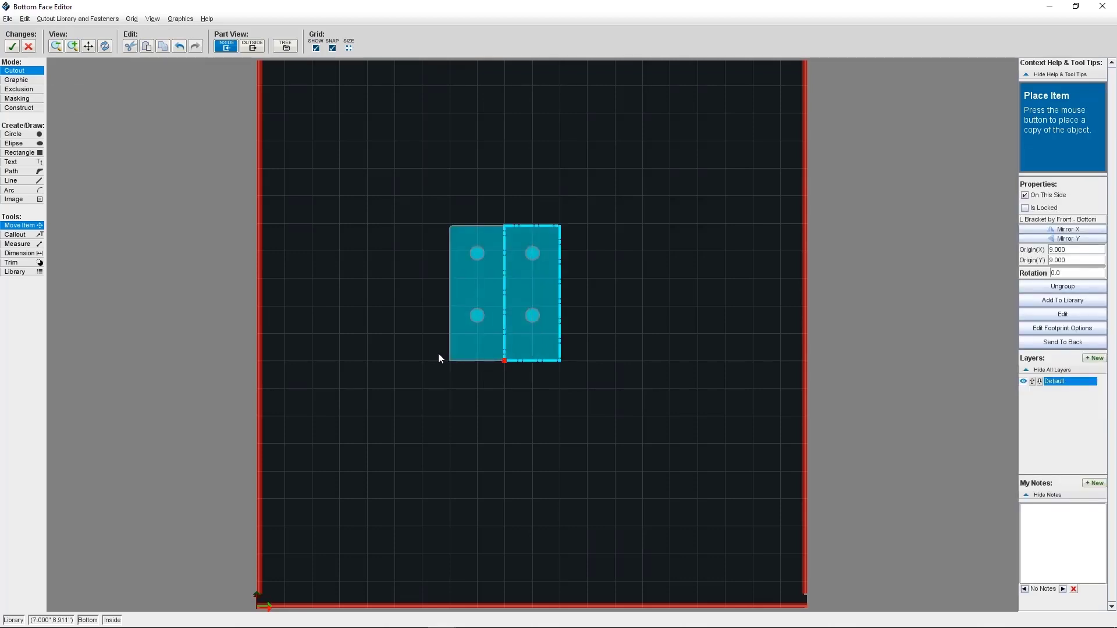
pyautogui.press('Escape')
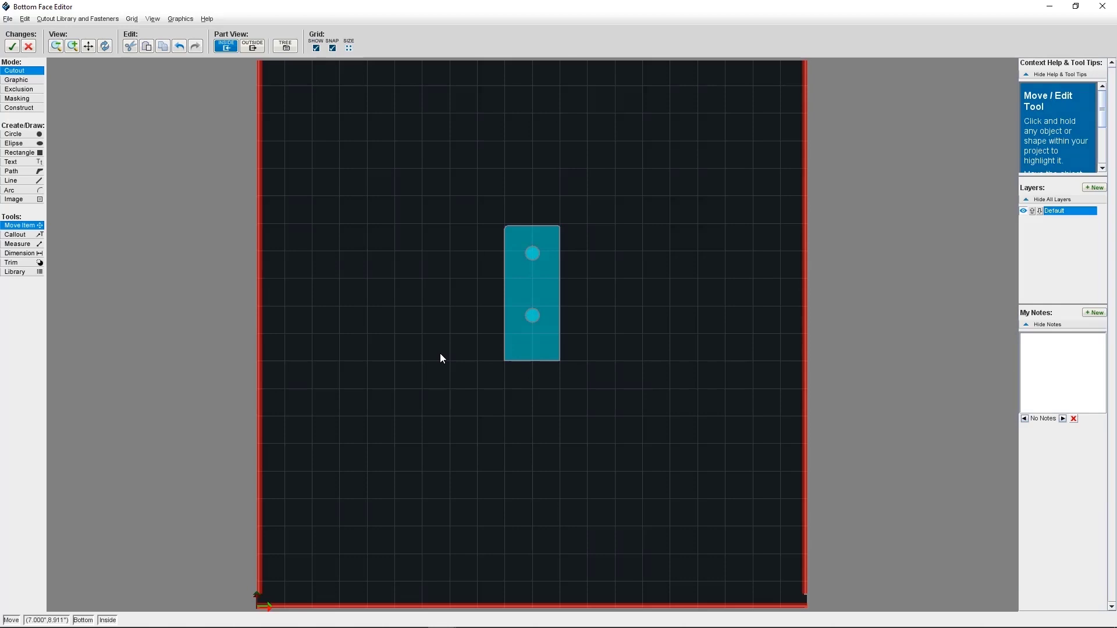
pyautogui.click(12, 47)
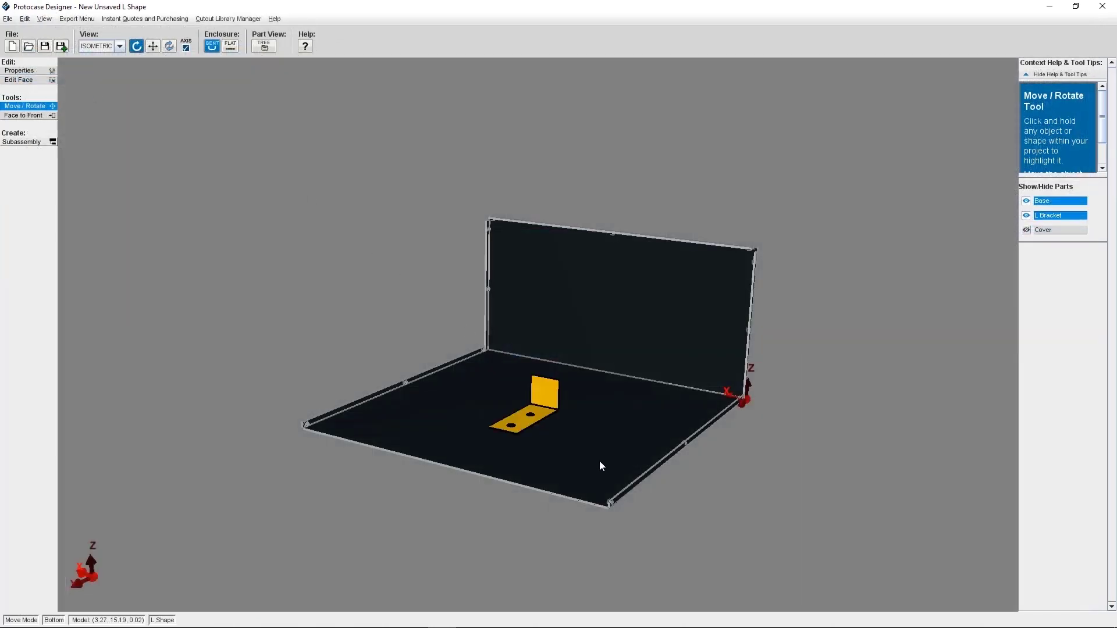
pyautogui.moveTo(599, 459); pyautogui.dragTo(693, 472)
pyautogui.scroll(6, 602, 438)
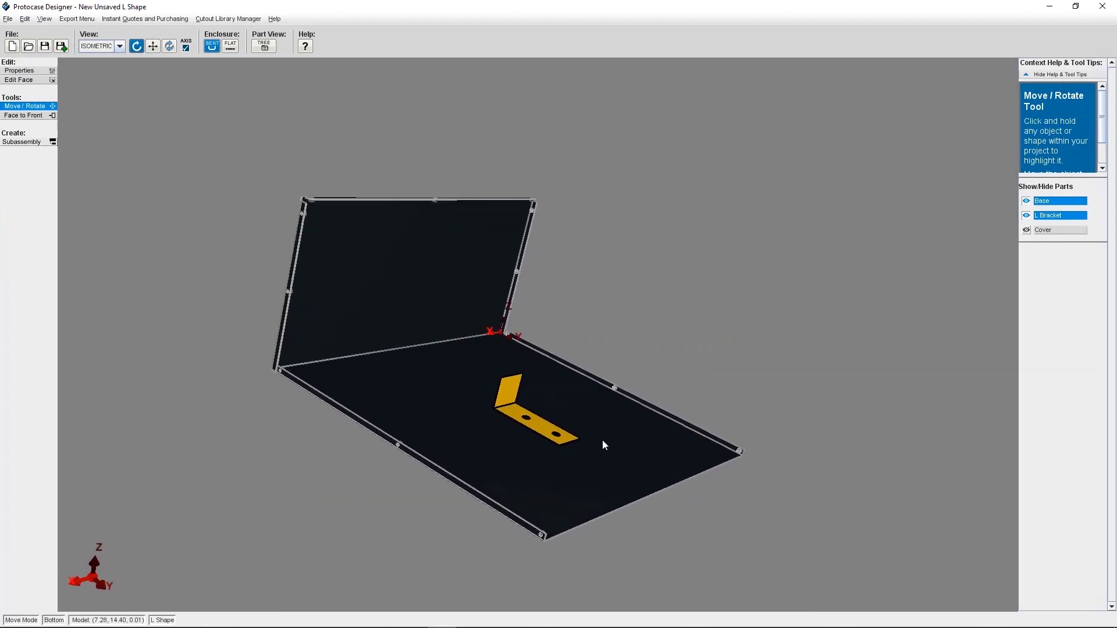
pyautogui.scroll(-4, 598, 470)
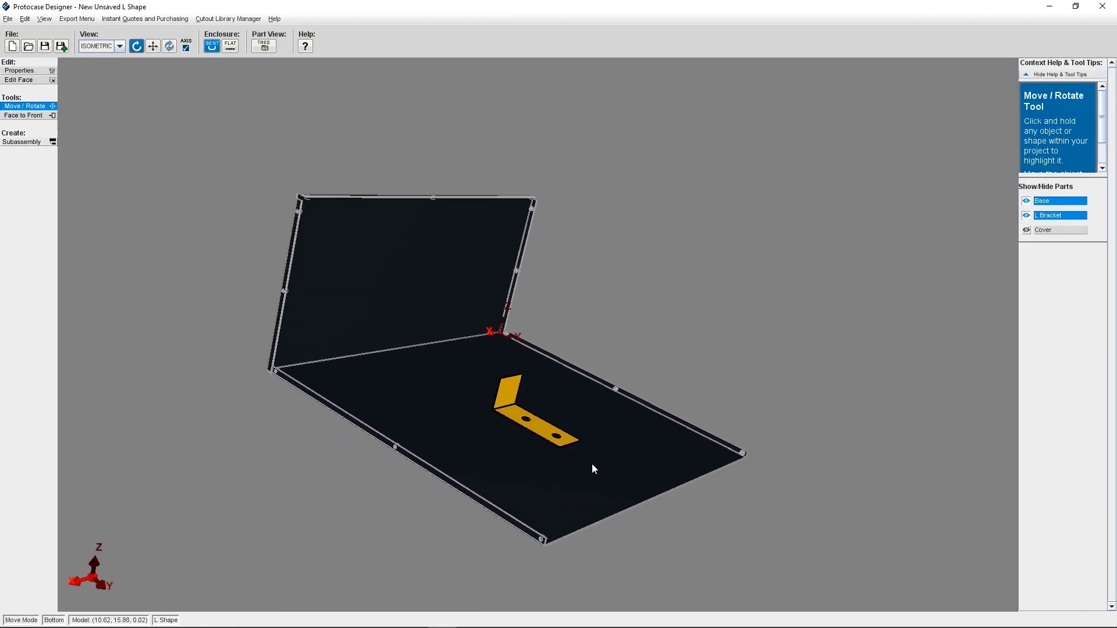
pyautogui.scroll(4, 592, 463)
pyautogui.scroll(-5, 592, 462)
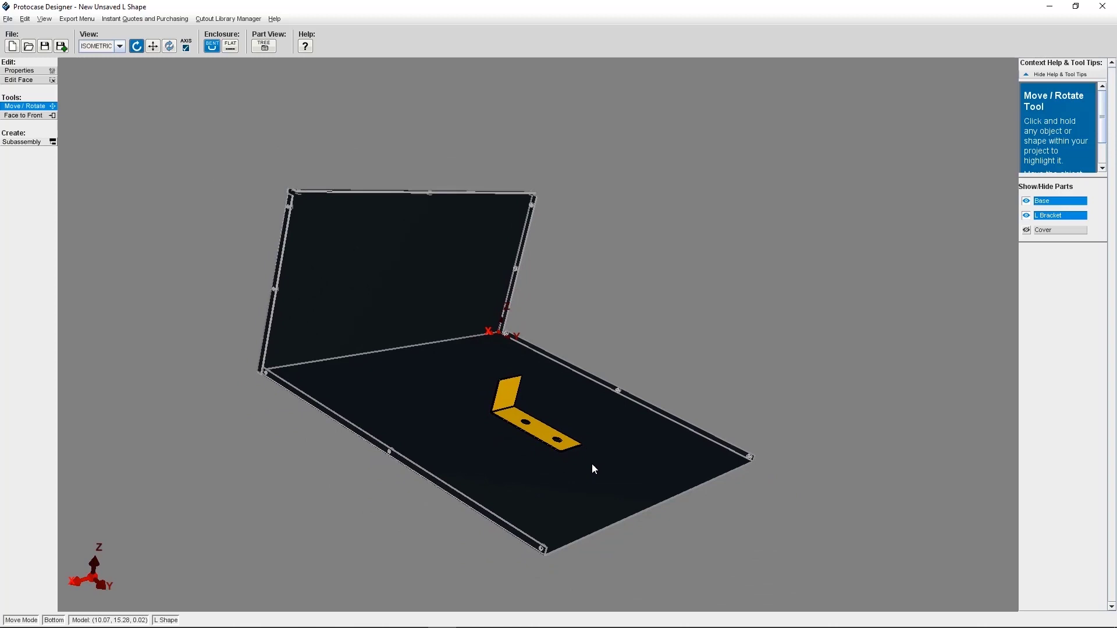
pyautogui.moveTo(591, 464); pyautogui.dragTo(468, 470)
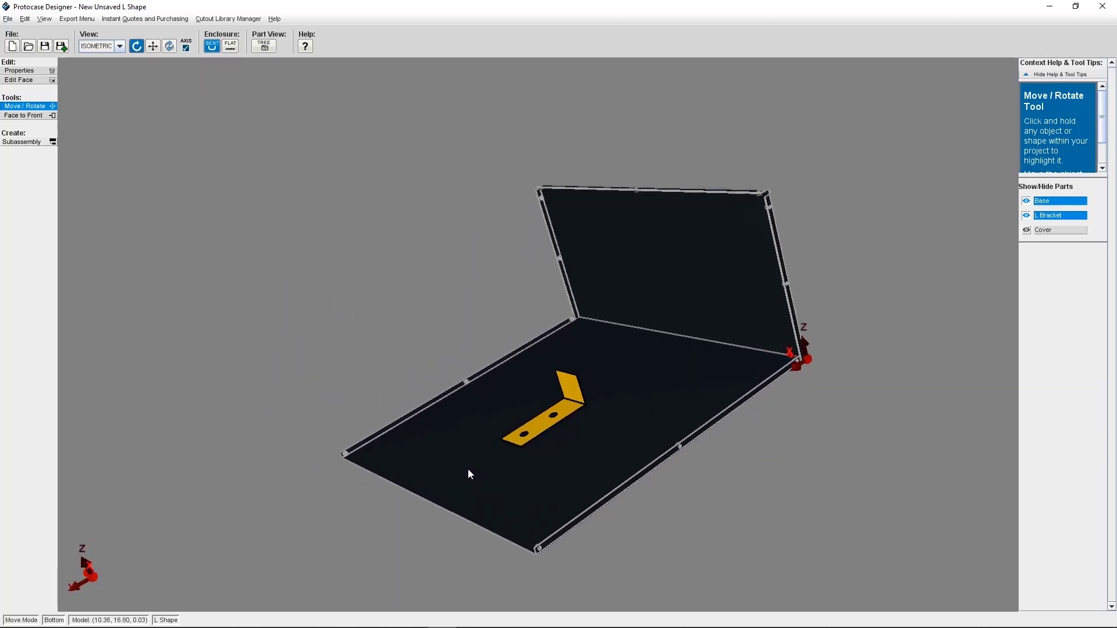